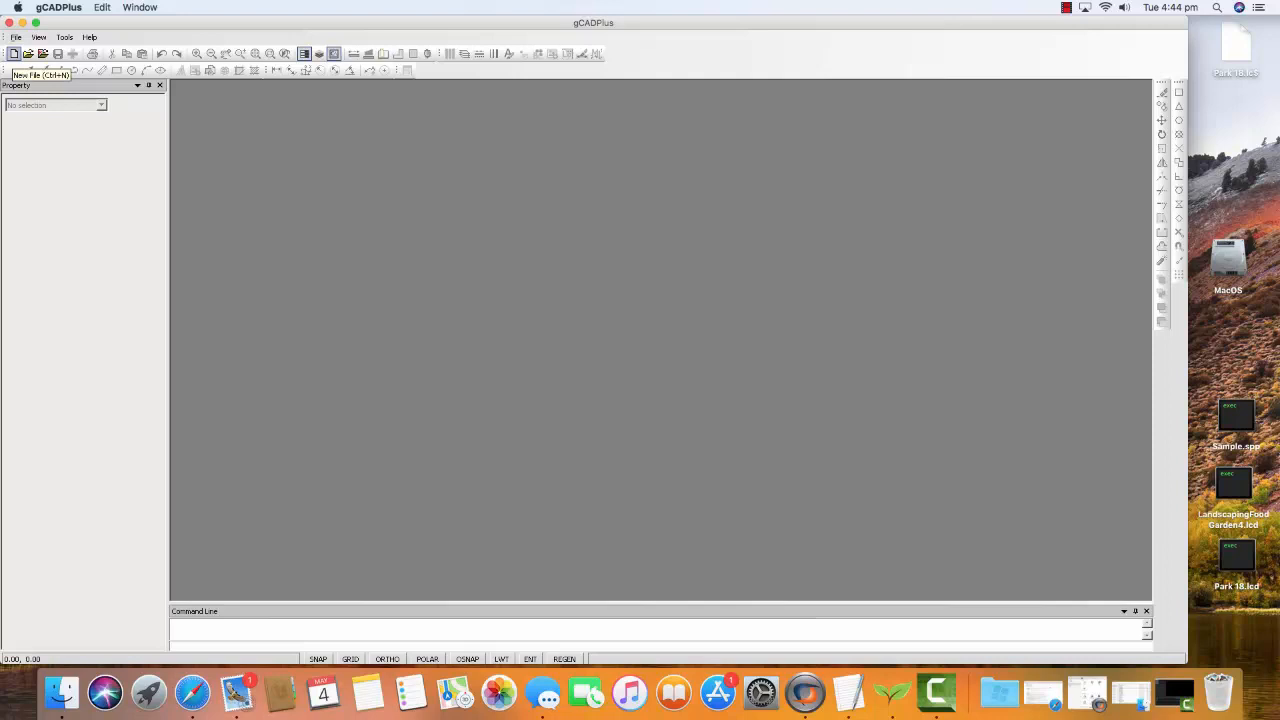
Create a new drawing from the Default.lcd template and turn polar tracking off
{"action": "left_click", "coordinate": [14, 54]}
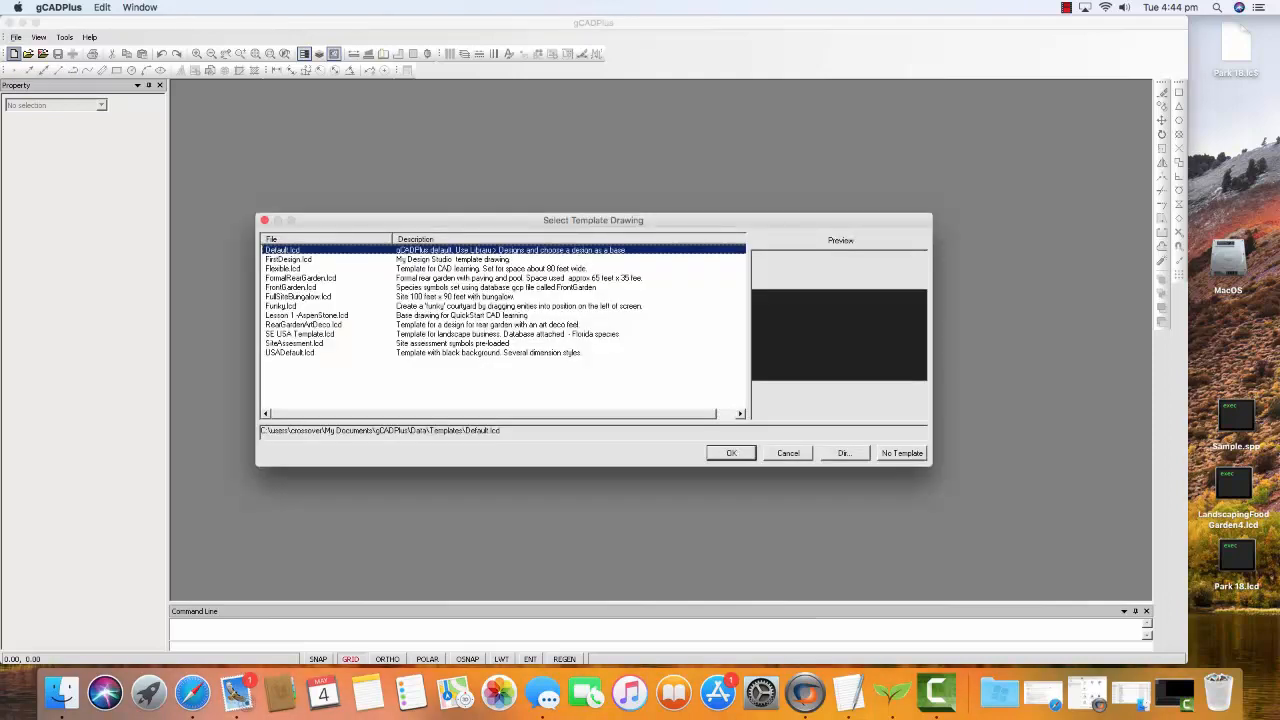
{"action": "key", "text": "Return"}
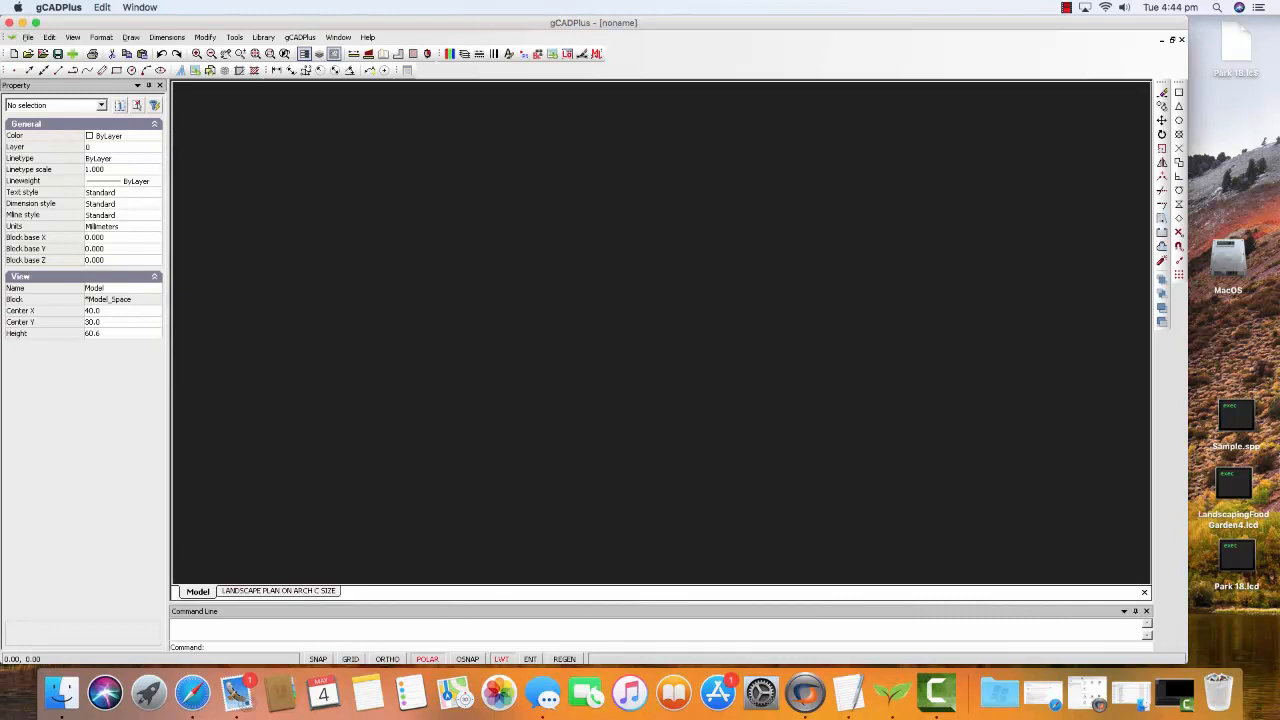
{"action": "key", "text": "F10"}
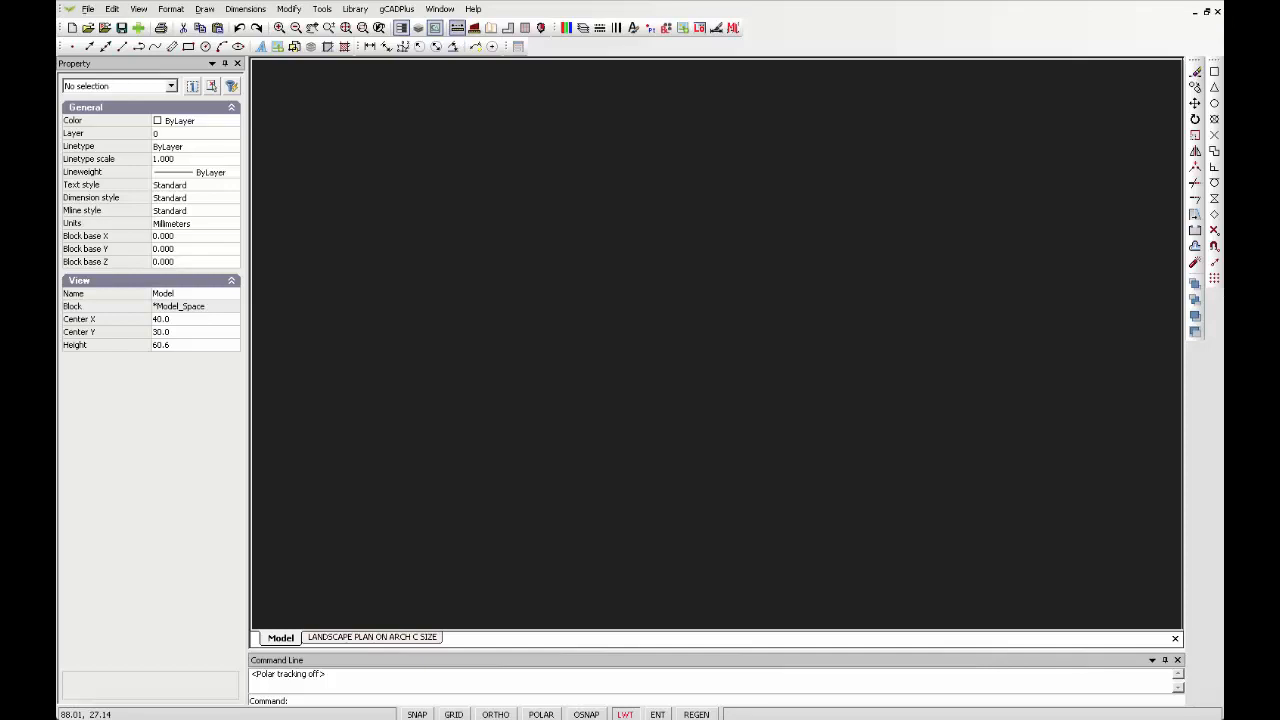
Measure a distance across the drawing area with the distance tool
{"action": "left_click", "coordinate": [457, 27]}
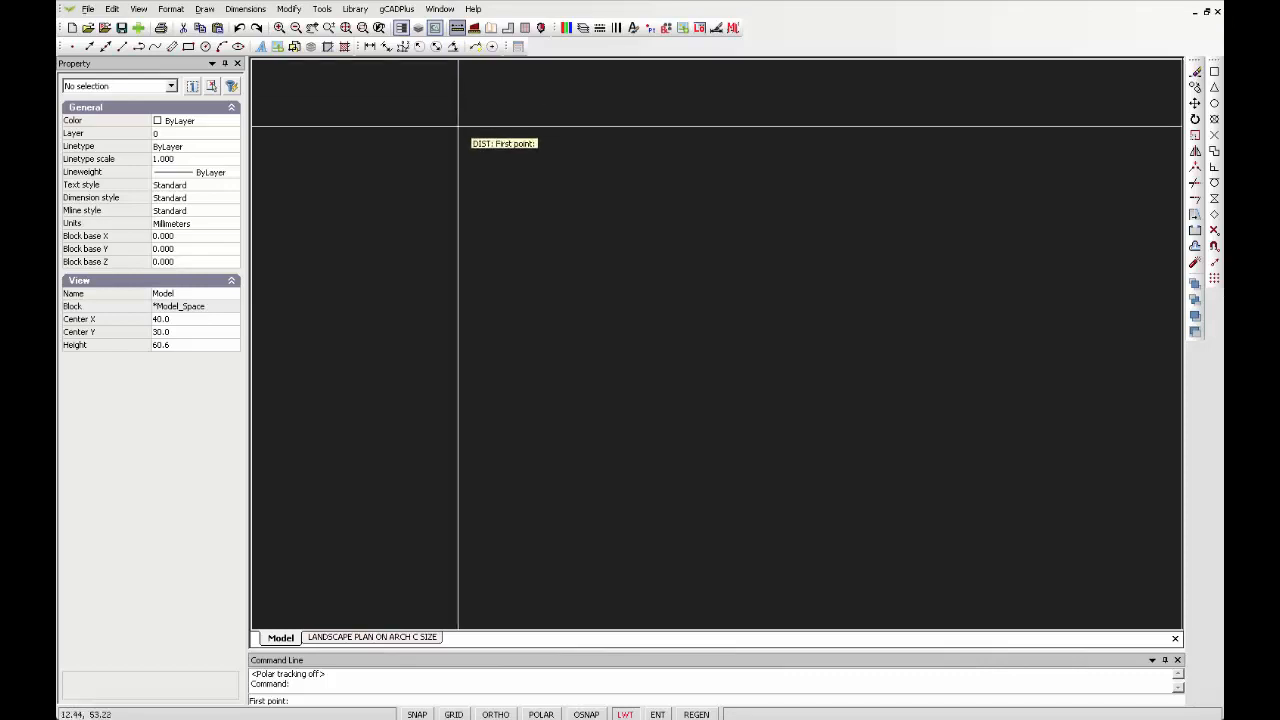
{"action": "left_click", "coordinate": [312, 309]}
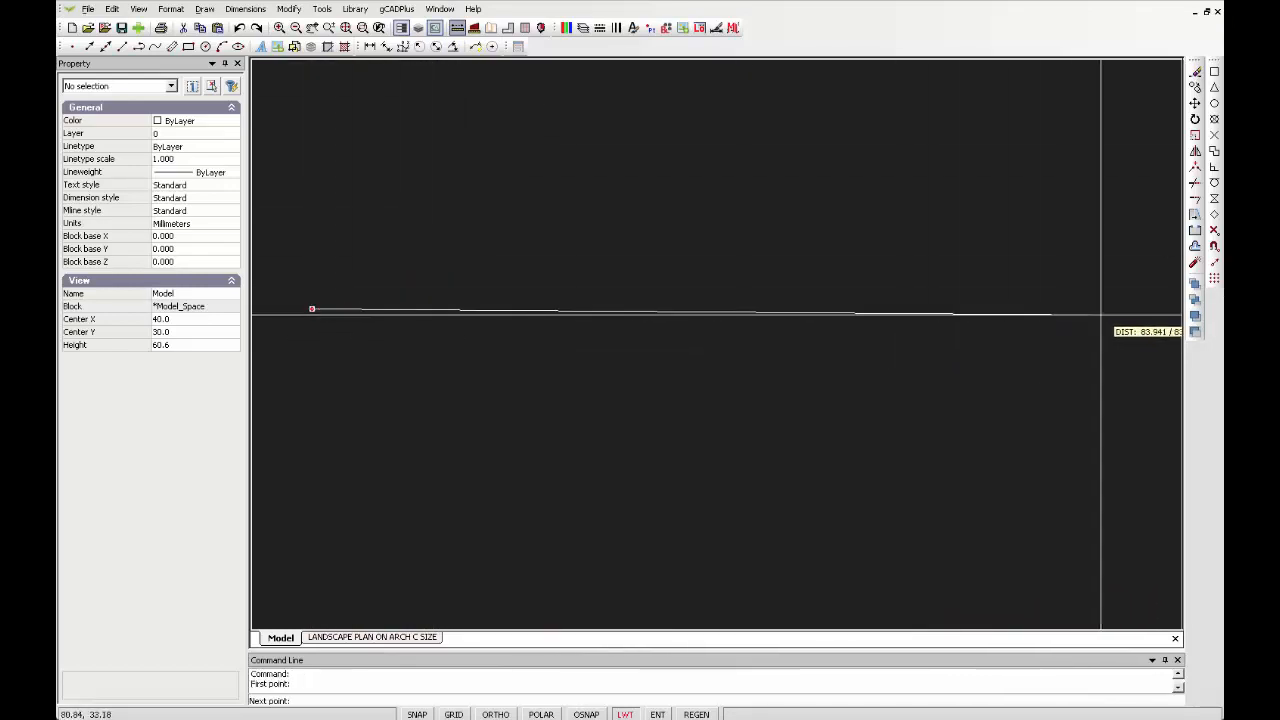
{"action": "left_click", "coordinate": [899, 319]}
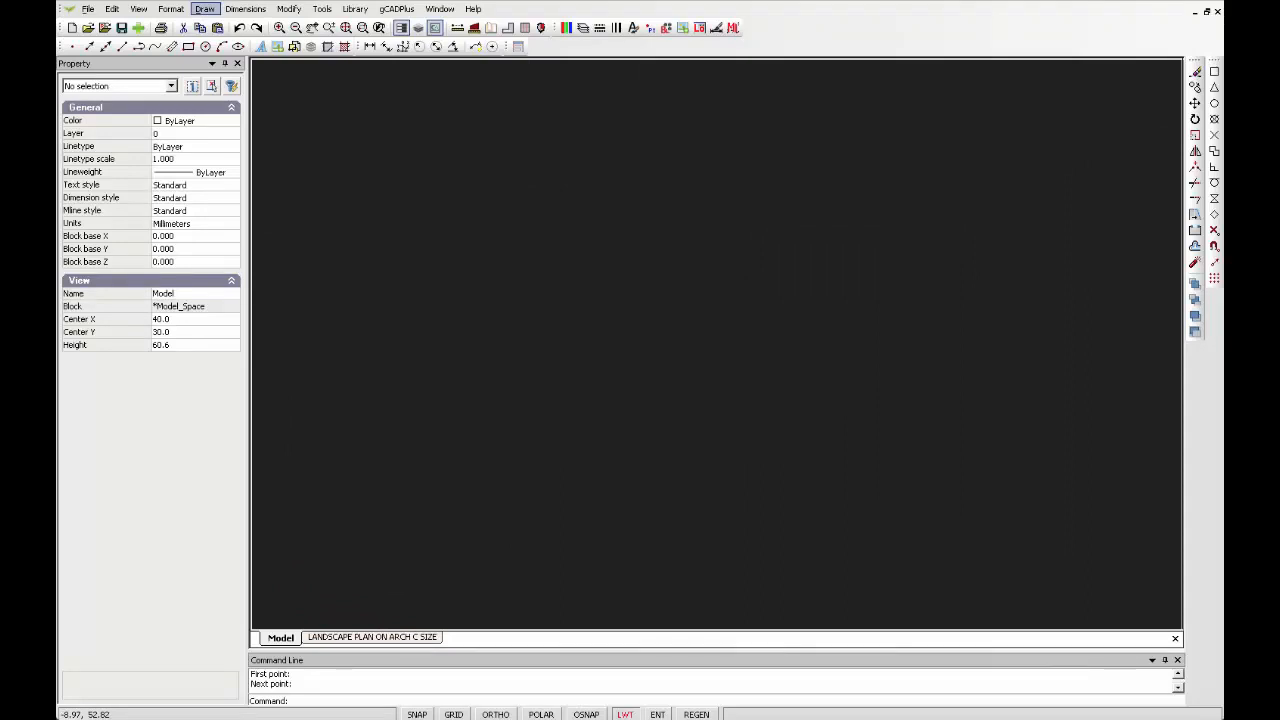
Start a line in the lower left, turn polar tracking on, and draw a vertical segment 11.5 long
{"action": "left_click", "coordinate": [204, 9]}
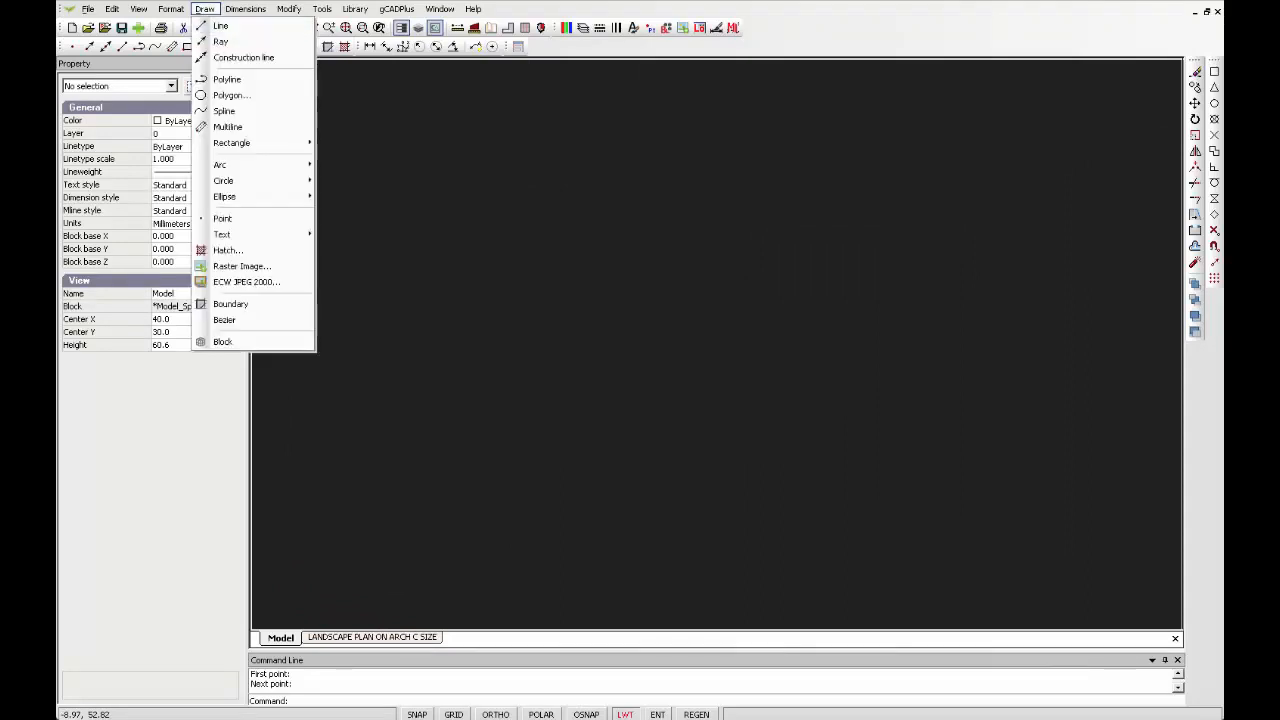
{"action": "left_click", "coordinate": [122, 47]}
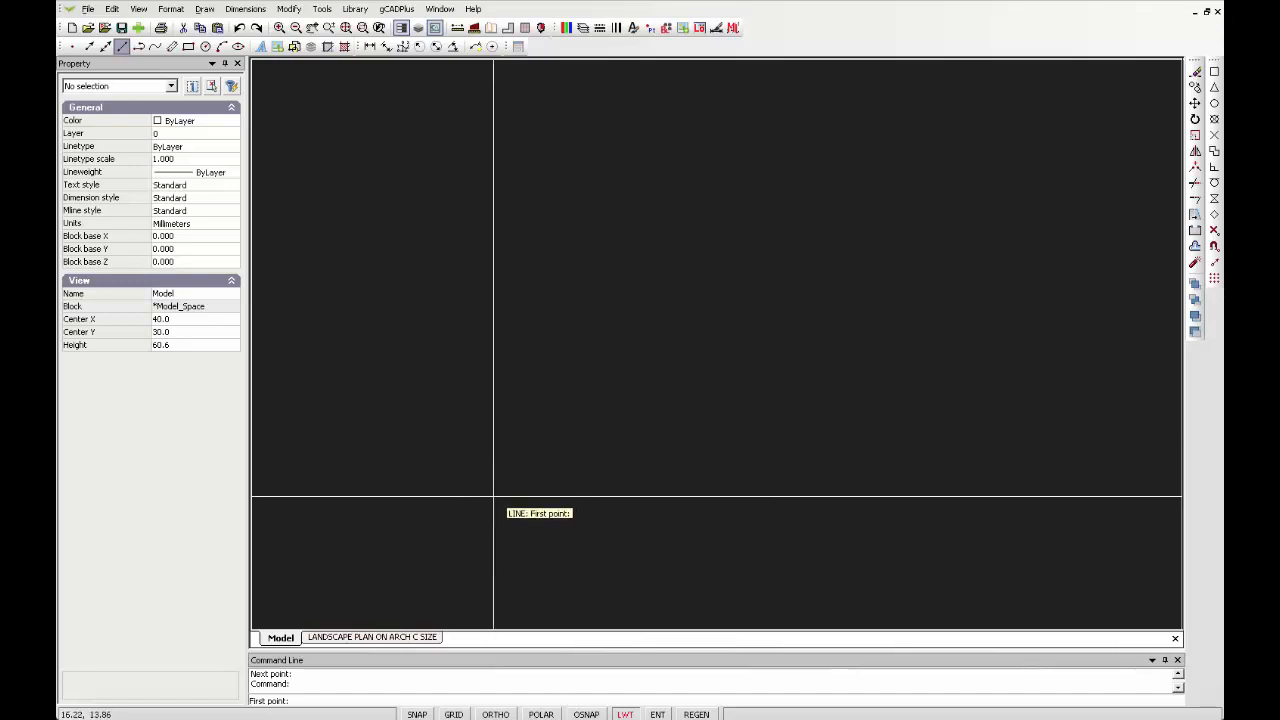
{"action": "left_click", "coordinate": [480, 562]}
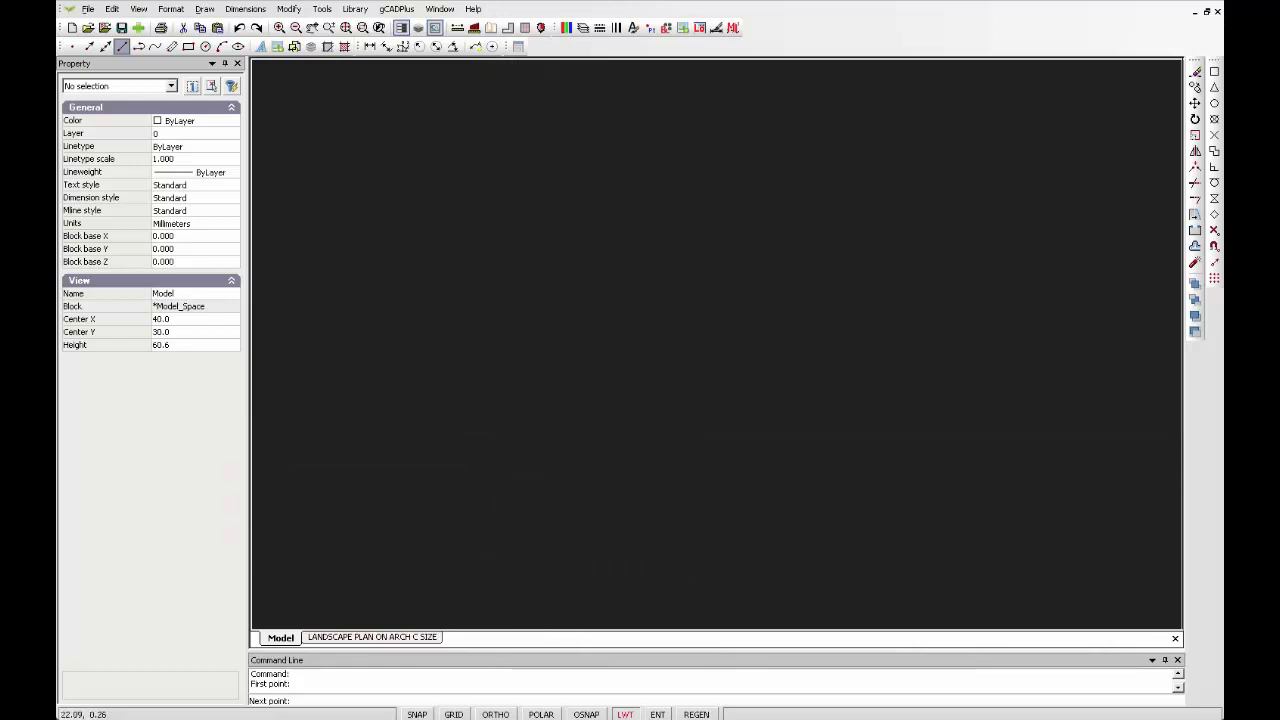
{"action": "left_click", "coordinate": [541, 714]}
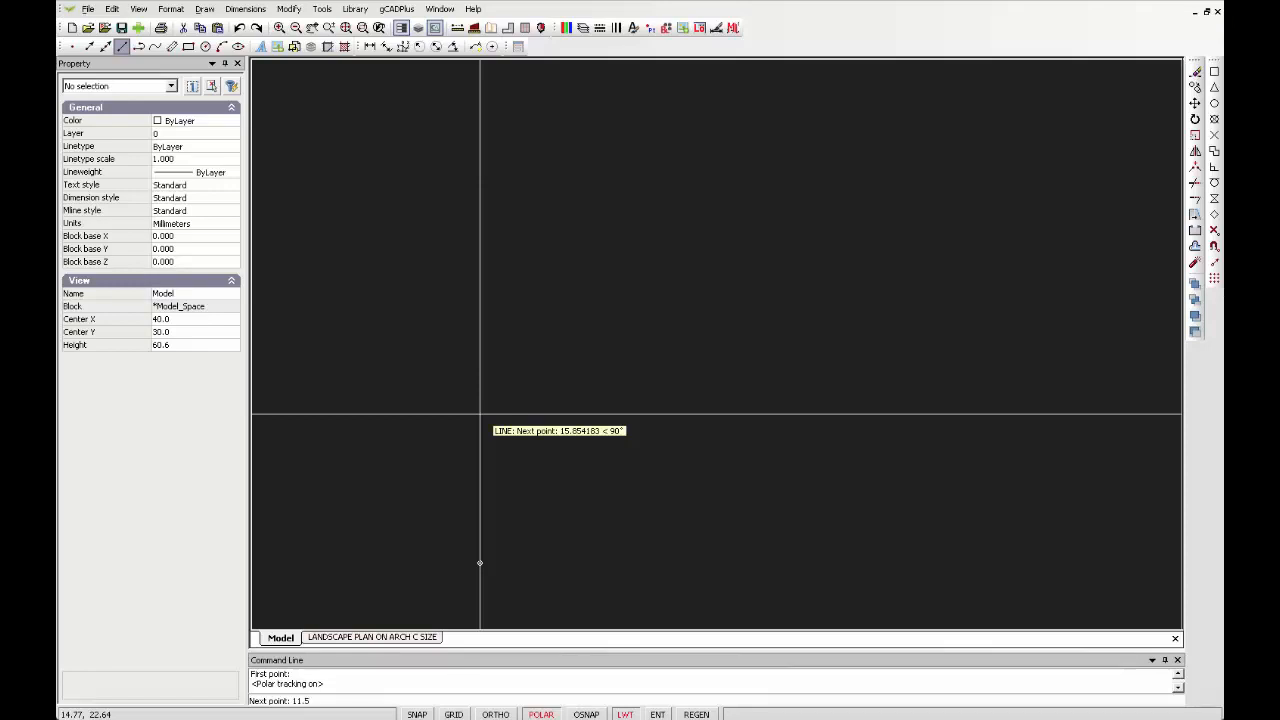
{"action": "key", "text": "Return"}
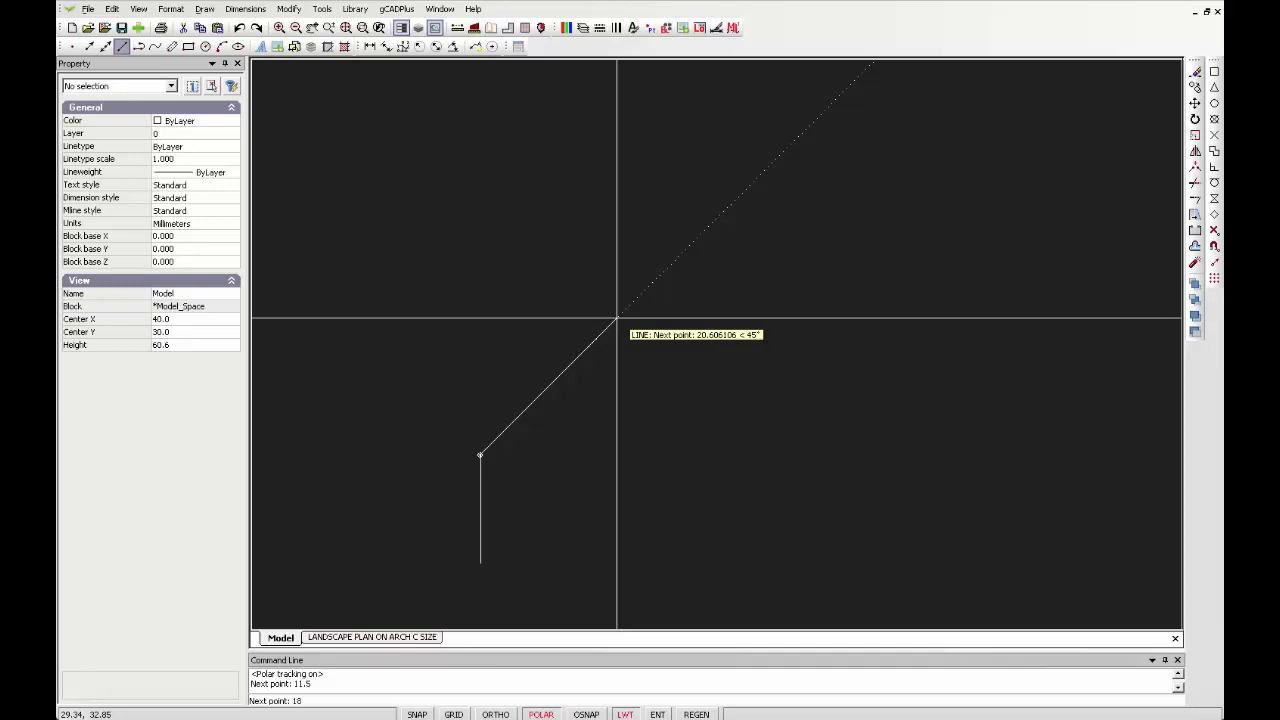
Continue the line with an 18-long segment at 45° and a 23.75-long horizontal segment, then end it
{"action": "key", "text": "Return"}
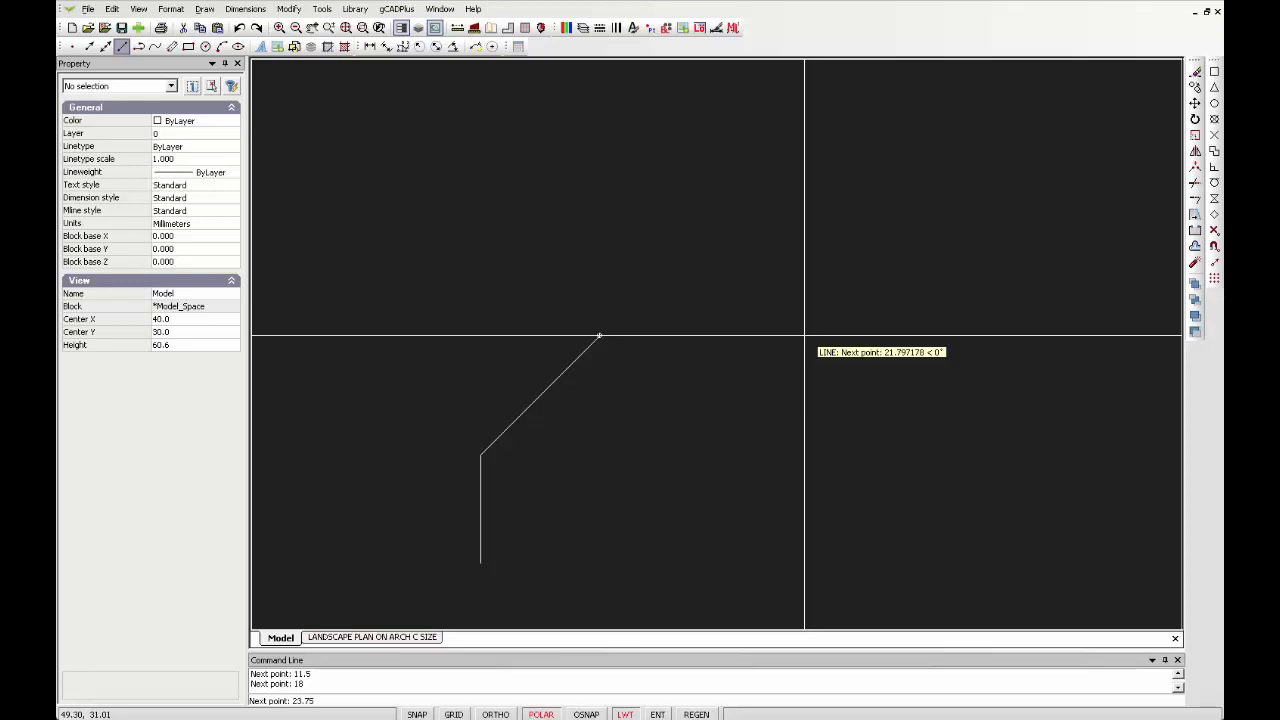
{"action": "key", "text": "Return"}
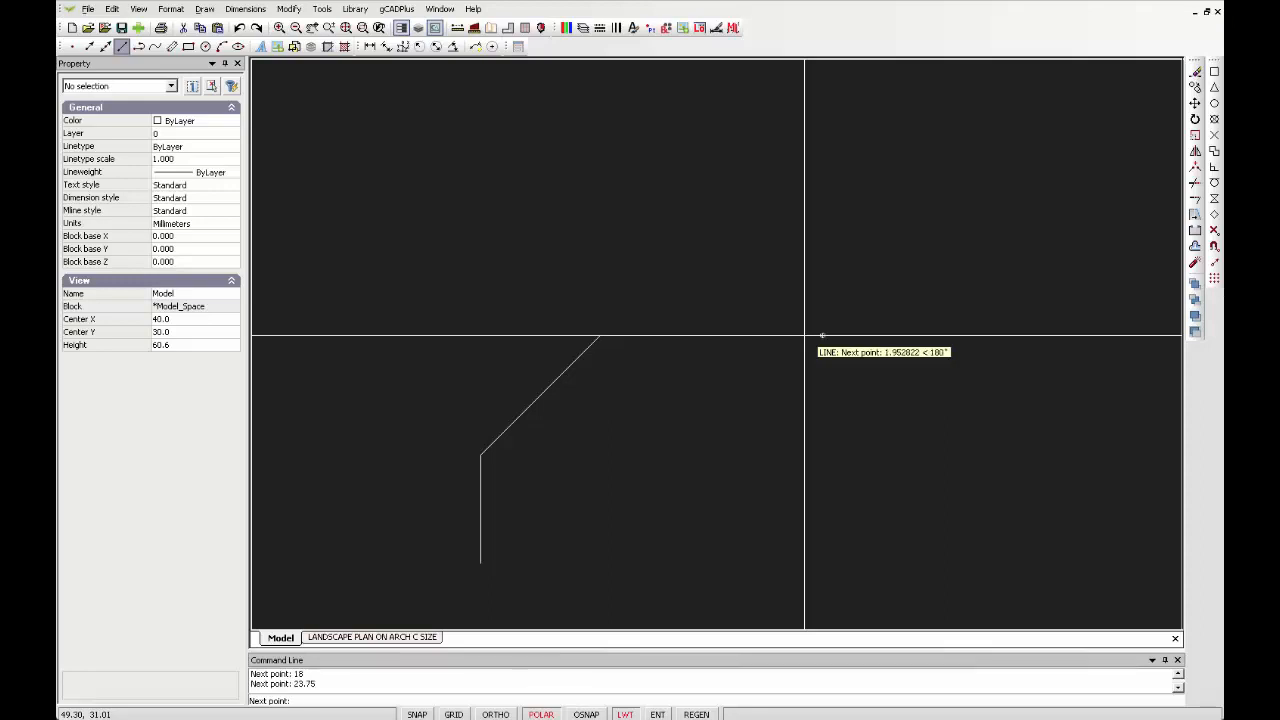
{"action": "right_click", "coordinate": [822, 382]}
{"action": "left_click", "coordinate": [843, 390]}
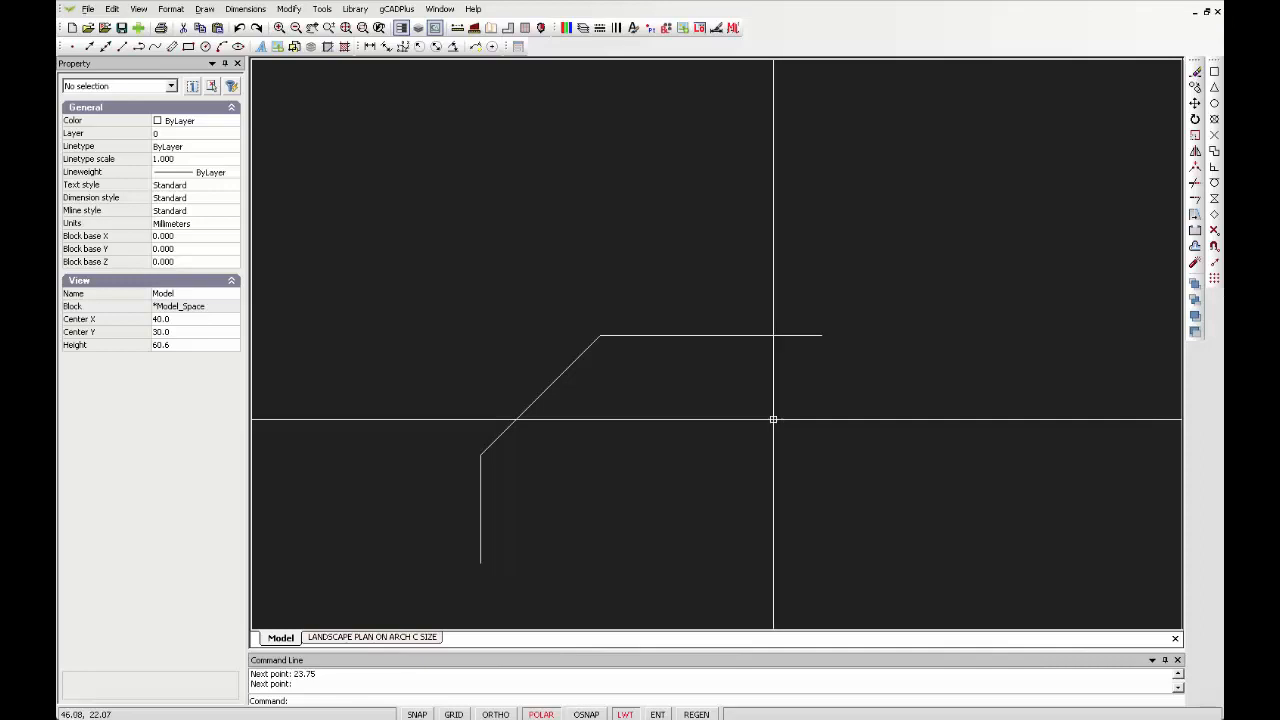
Join the vertical, diagonal and horizontal line segments into a single object
{"action": "right_click", "coordinate": [688, 428]}
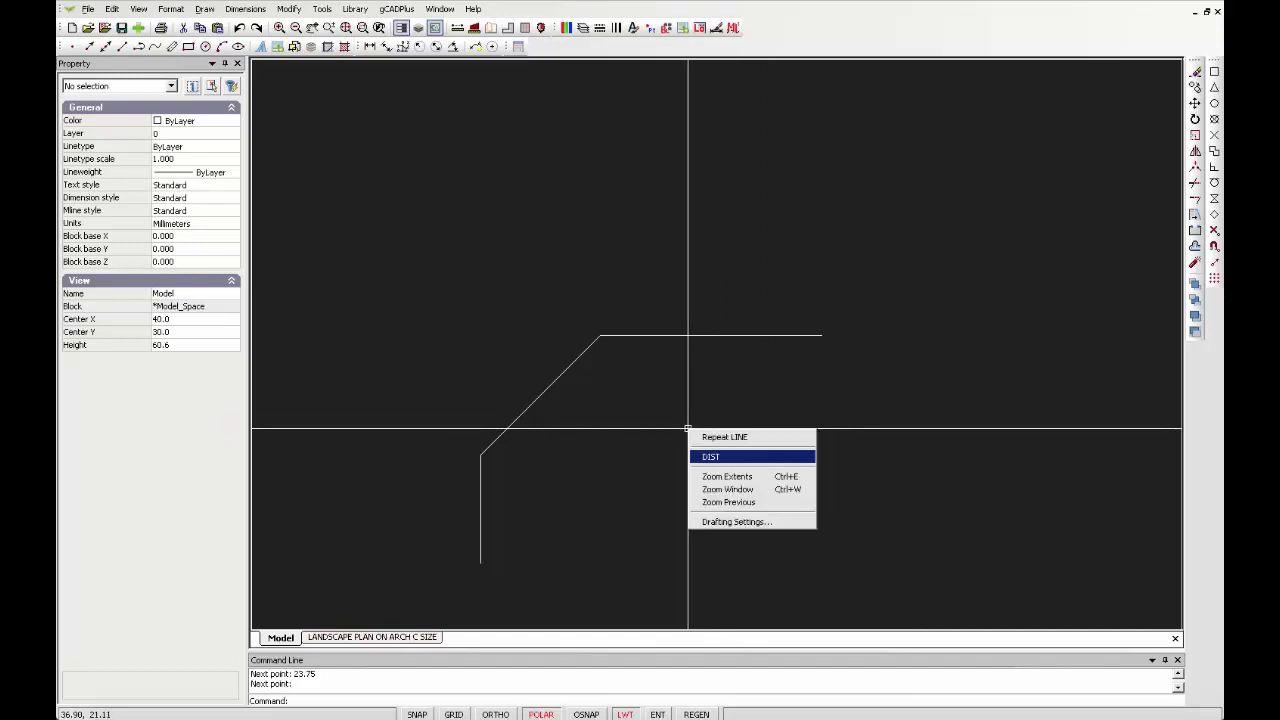
{"action": "left_click", "coordinate": [737, 489]}
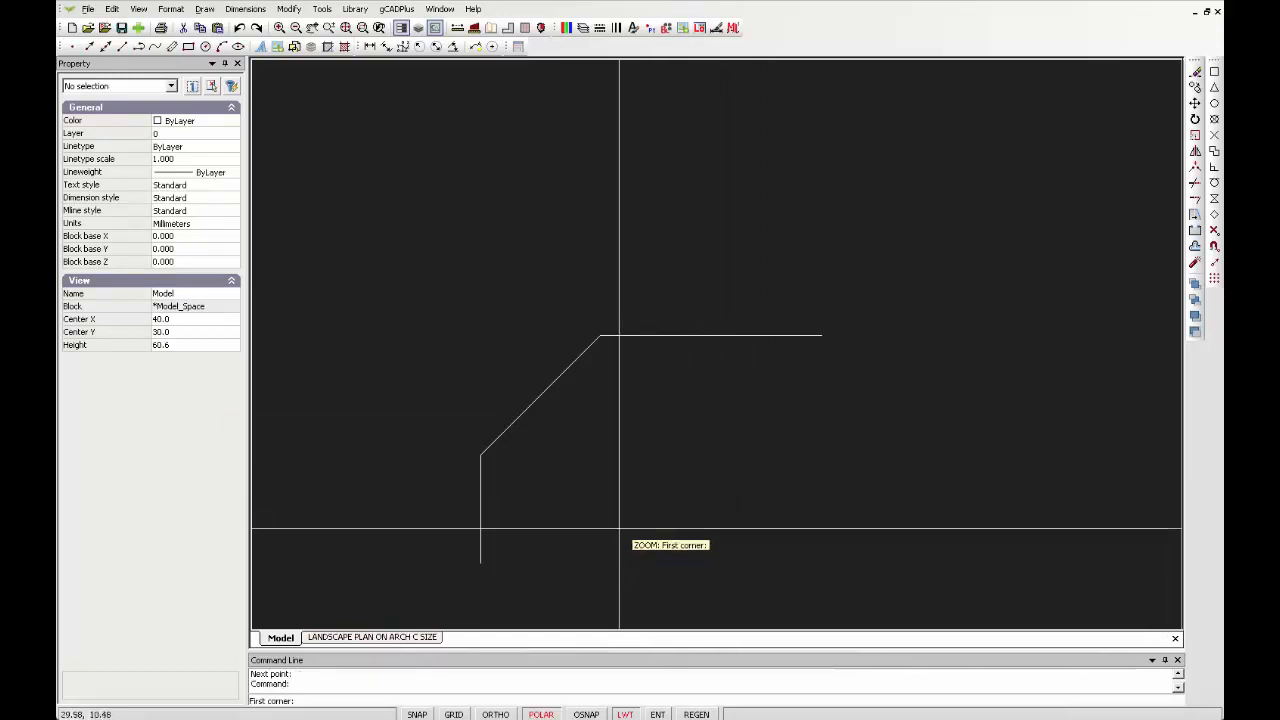
{"action": "left_click", "coordinate": [446, 587]}
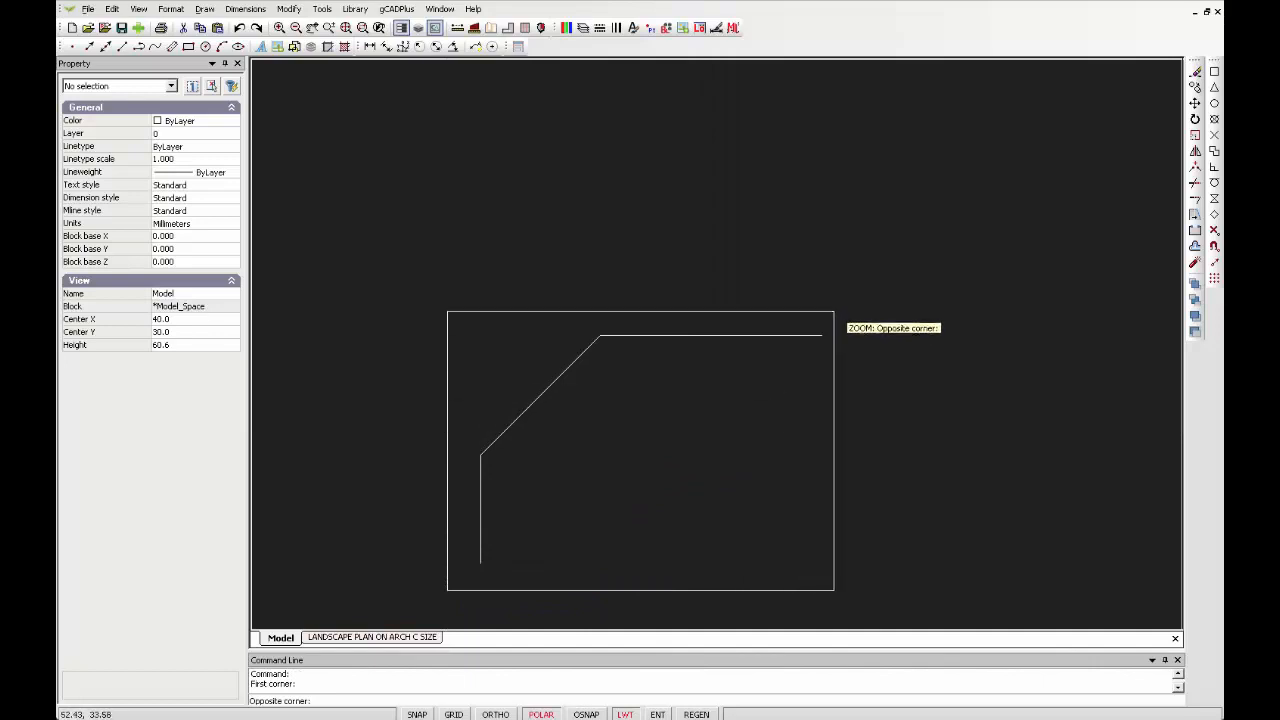
{"action": "left_click", "coordinate": [834, 311]}
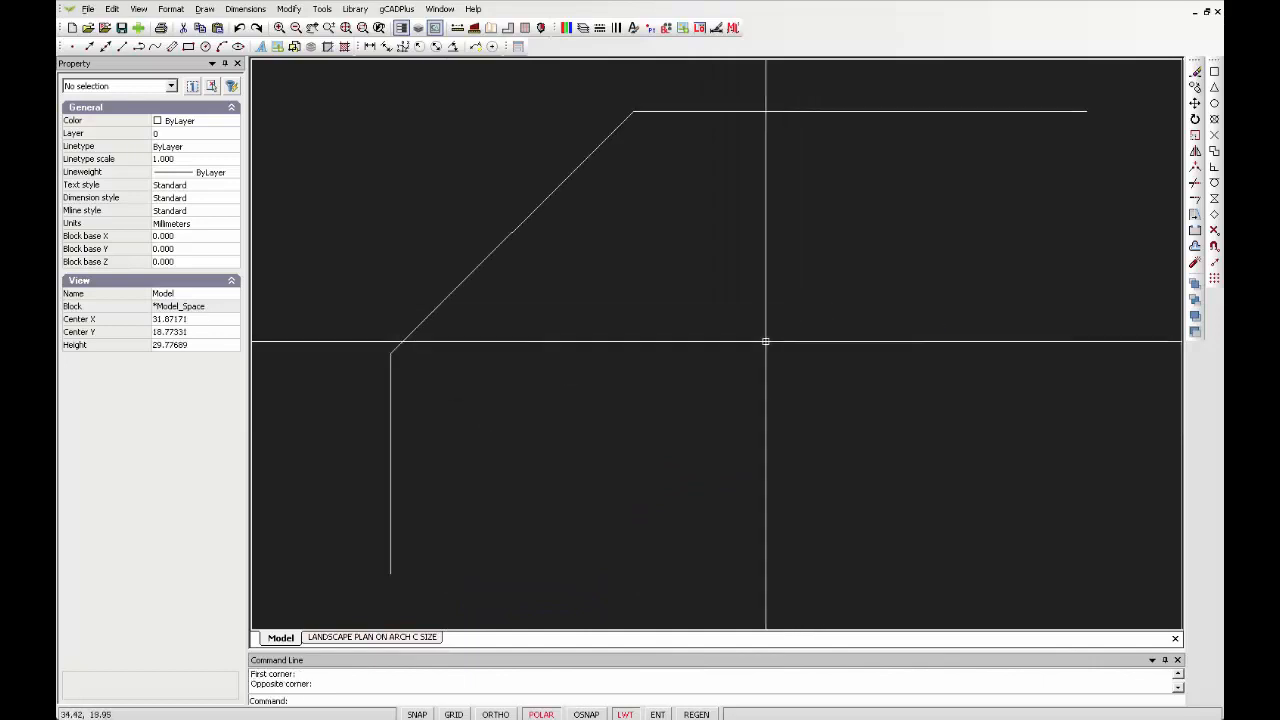
{"action": "left_click", "coordinate": [390, 486]}
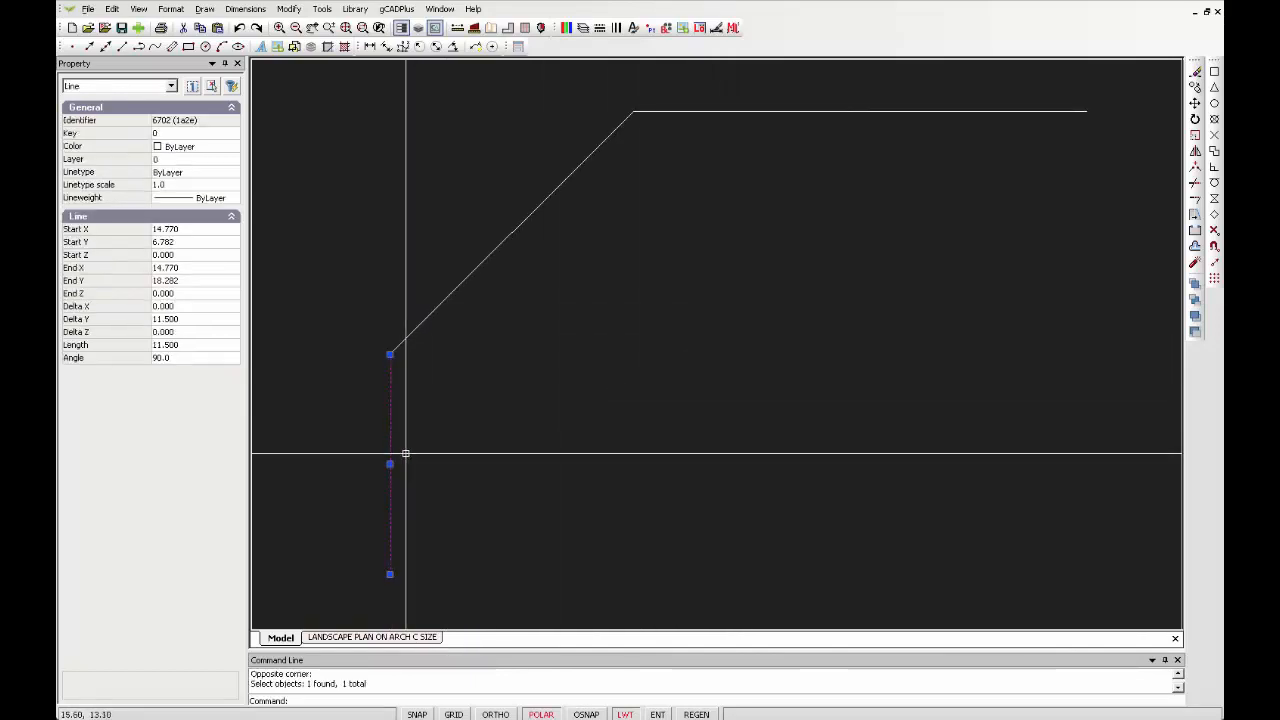
{"action": "left_click", "coordinate": [450, 290]}
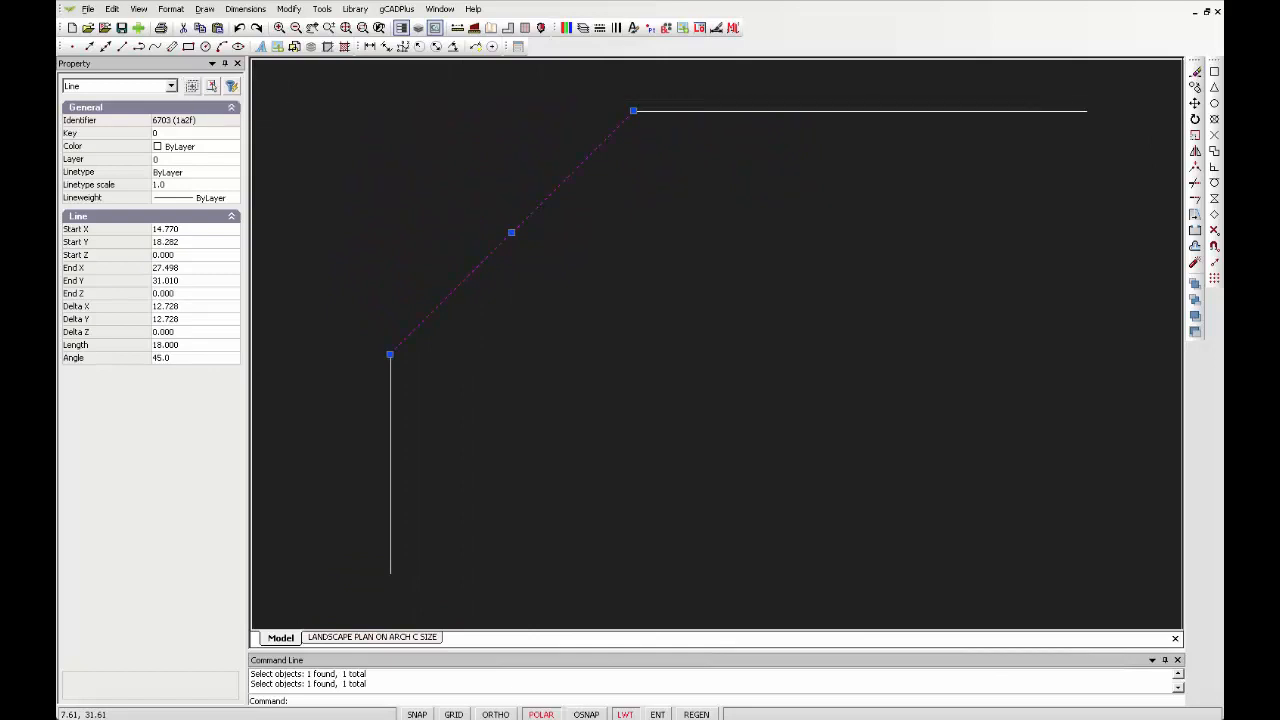
{"action": "left_click", "coordinate": [685, 111]}
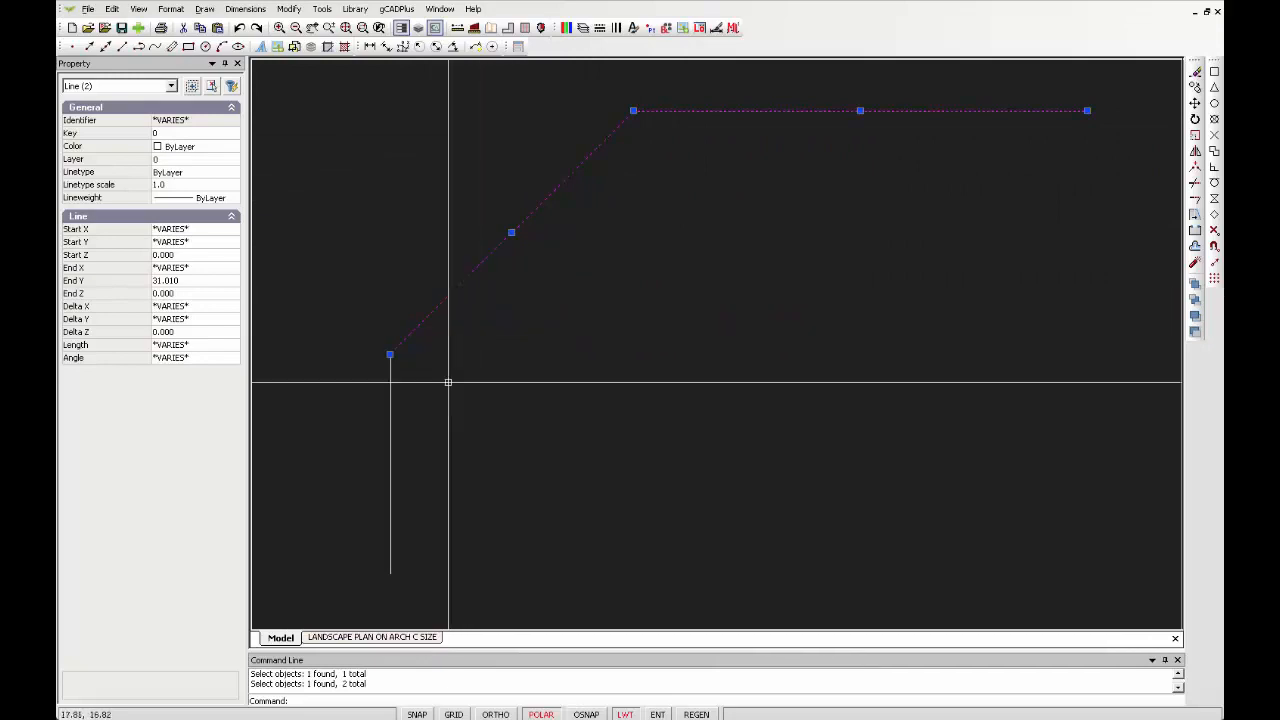
{"action": "left_click", "coordinate": [390, 472]}
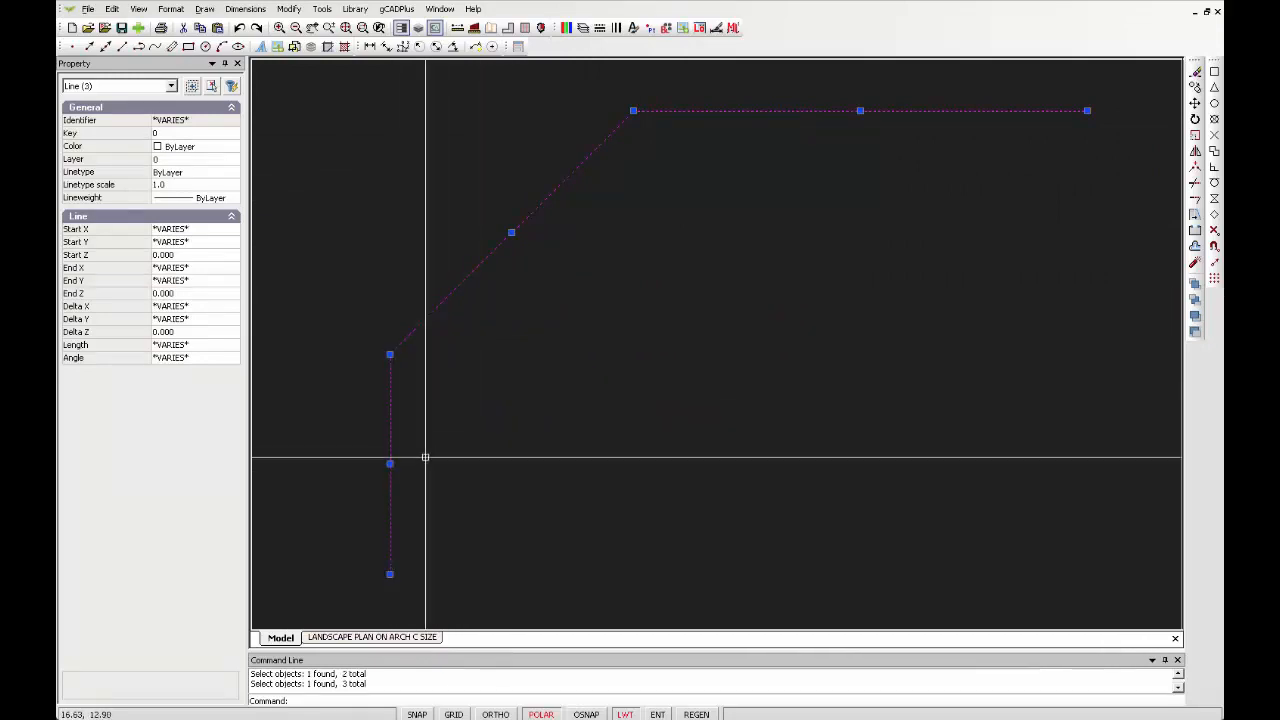
{"action": "right_click", "coordinate": [464, 413]}
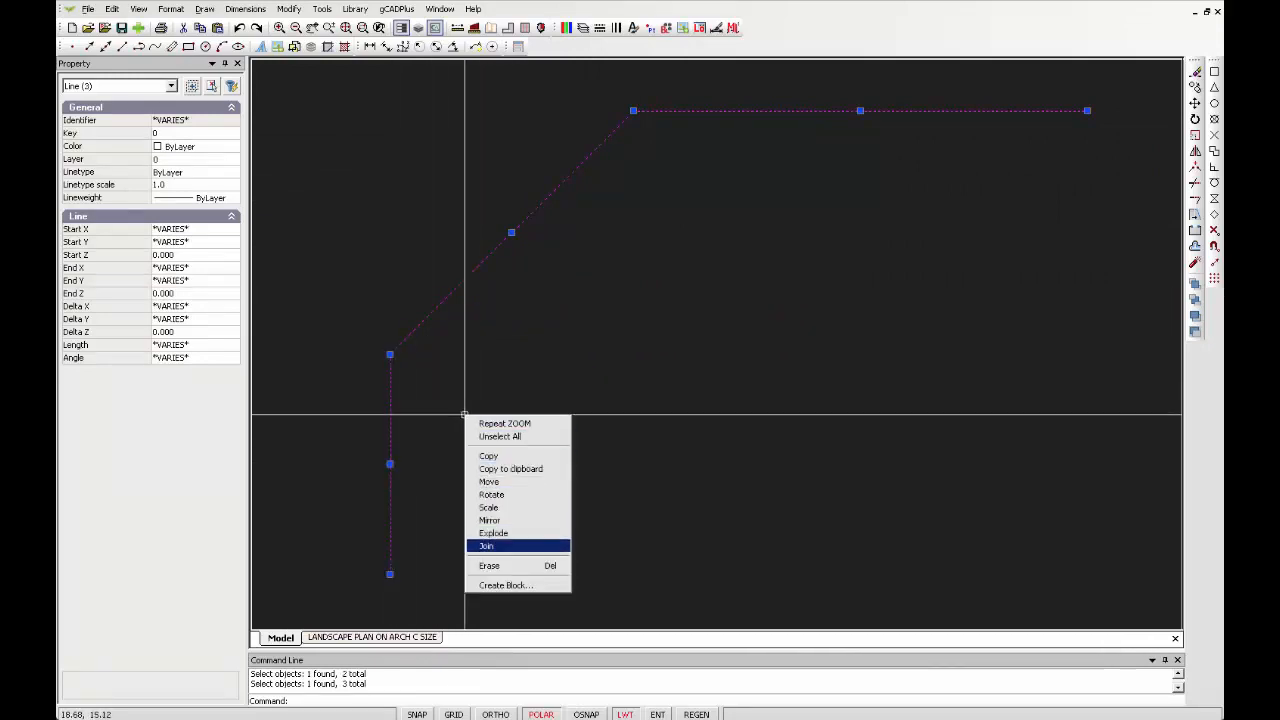
{"action": "left_click", "coordinate": [505, 546]}
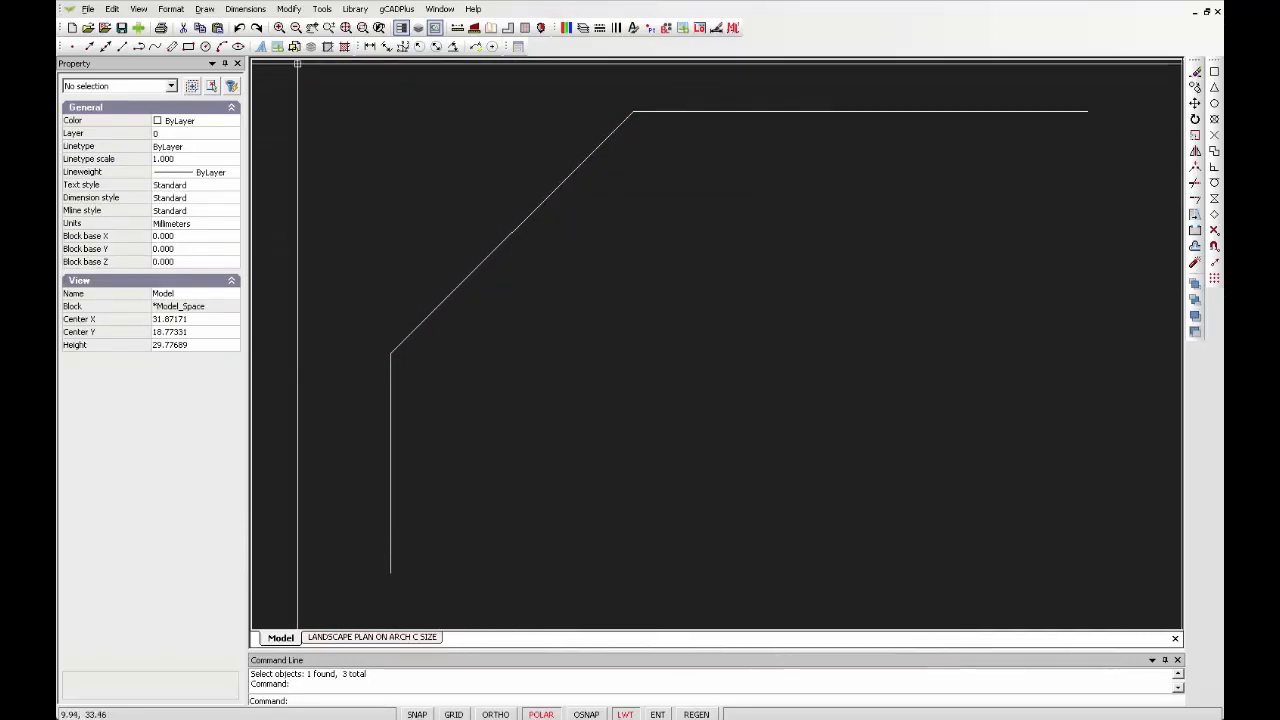
Offset the joined line toward the upper-left side using the Distance option, then exit Offset
{"action": "left_click", "coordinate": [289, 9]}
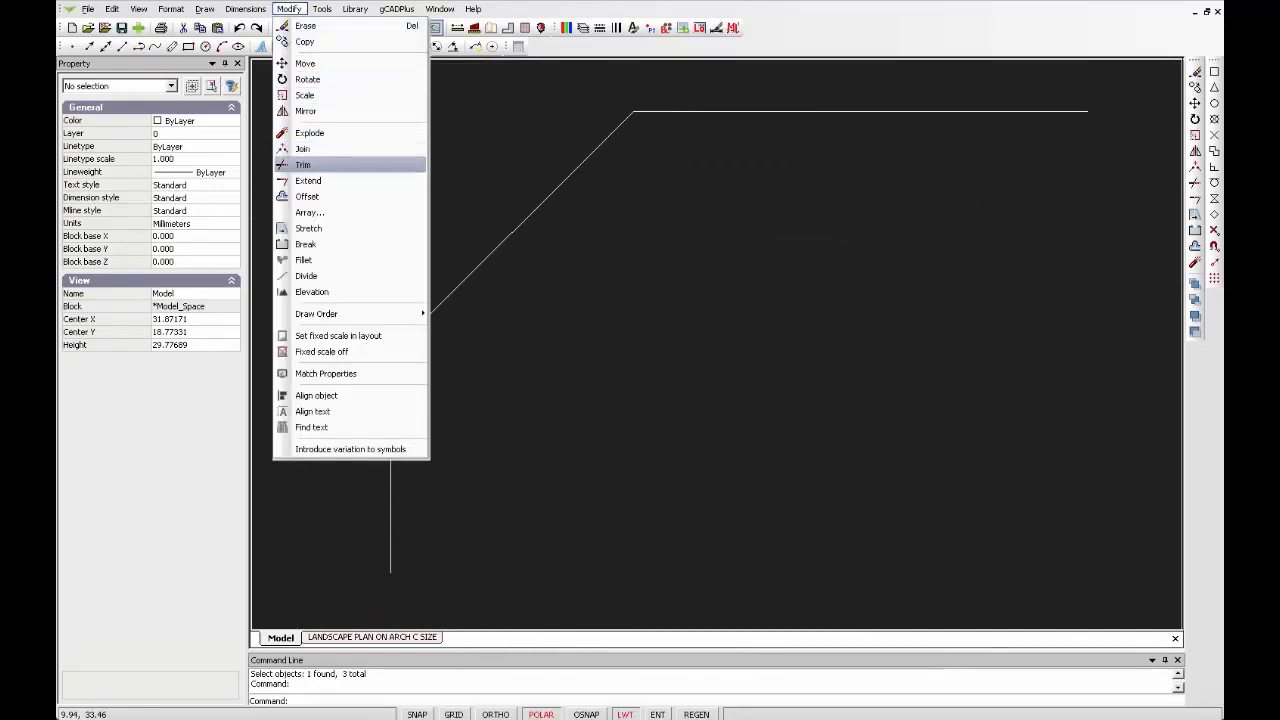
{"action": "left_click", "coordinate": [307, 196]}
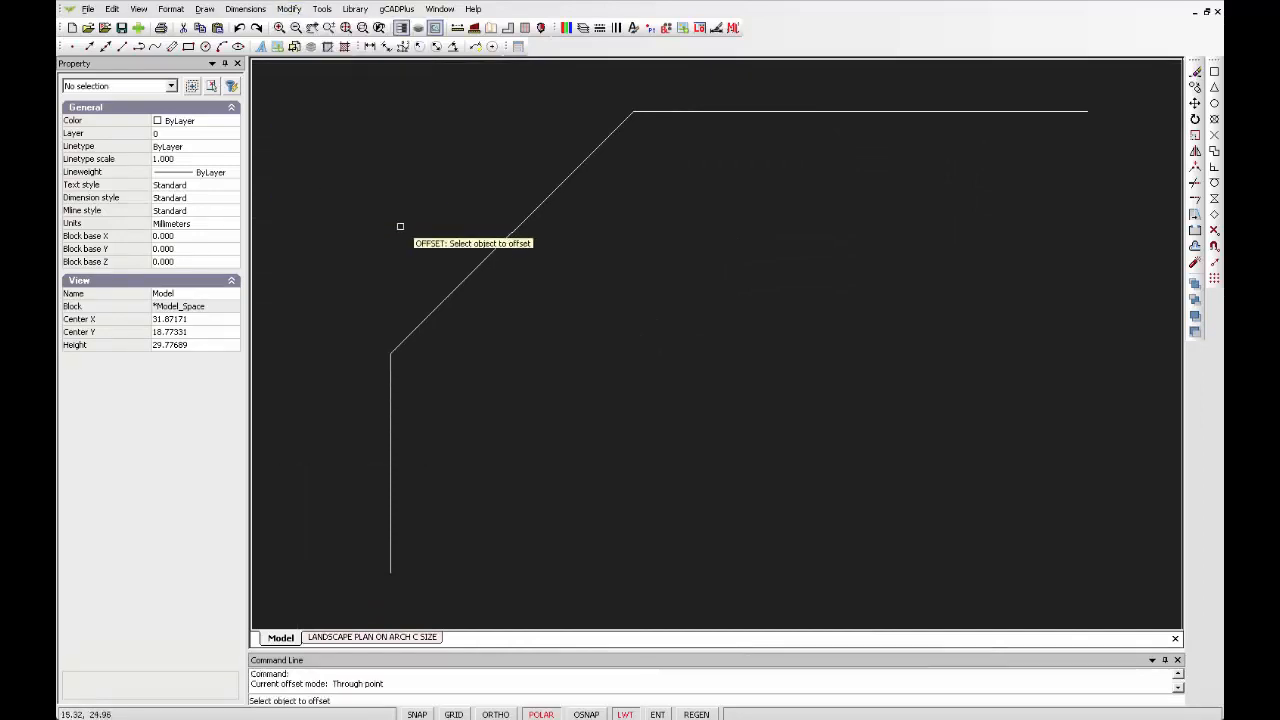
{"action": "left_click", "coordinate": [476, 266]}
{"action": "right_click", "coordinate": [481, 267]}
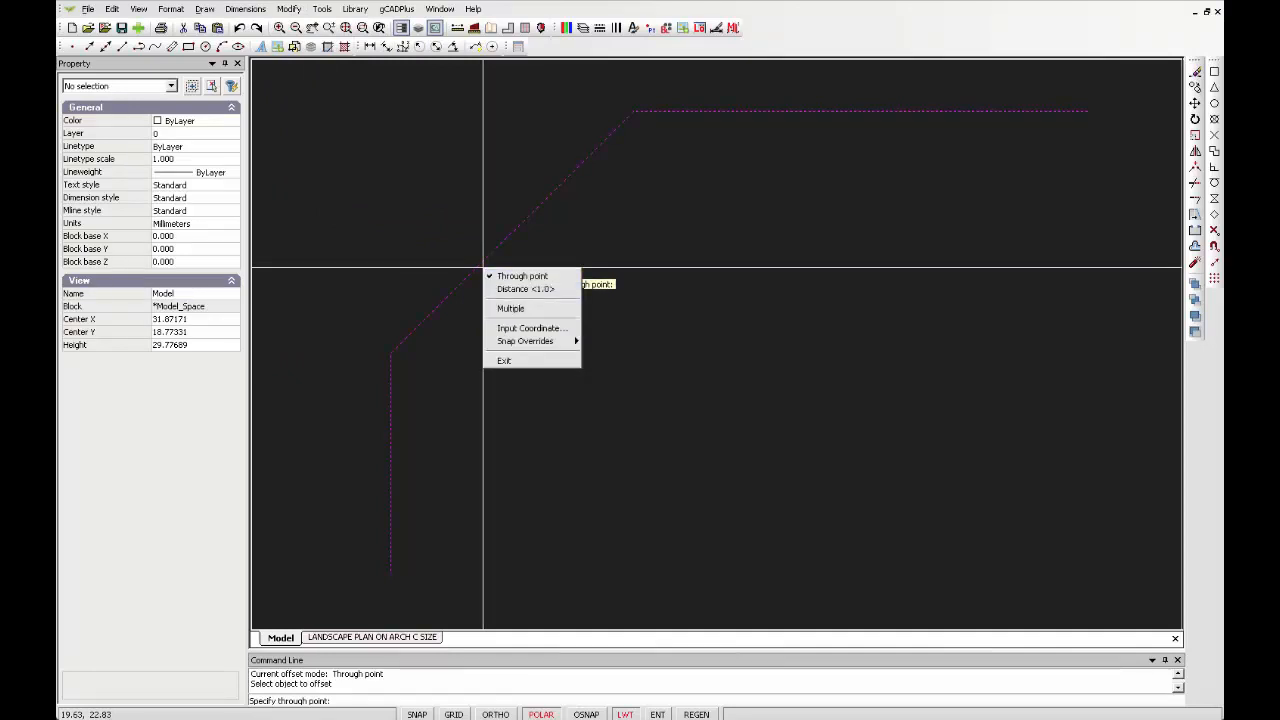
{"action": "left_click", "coordinate": [525, 288]}
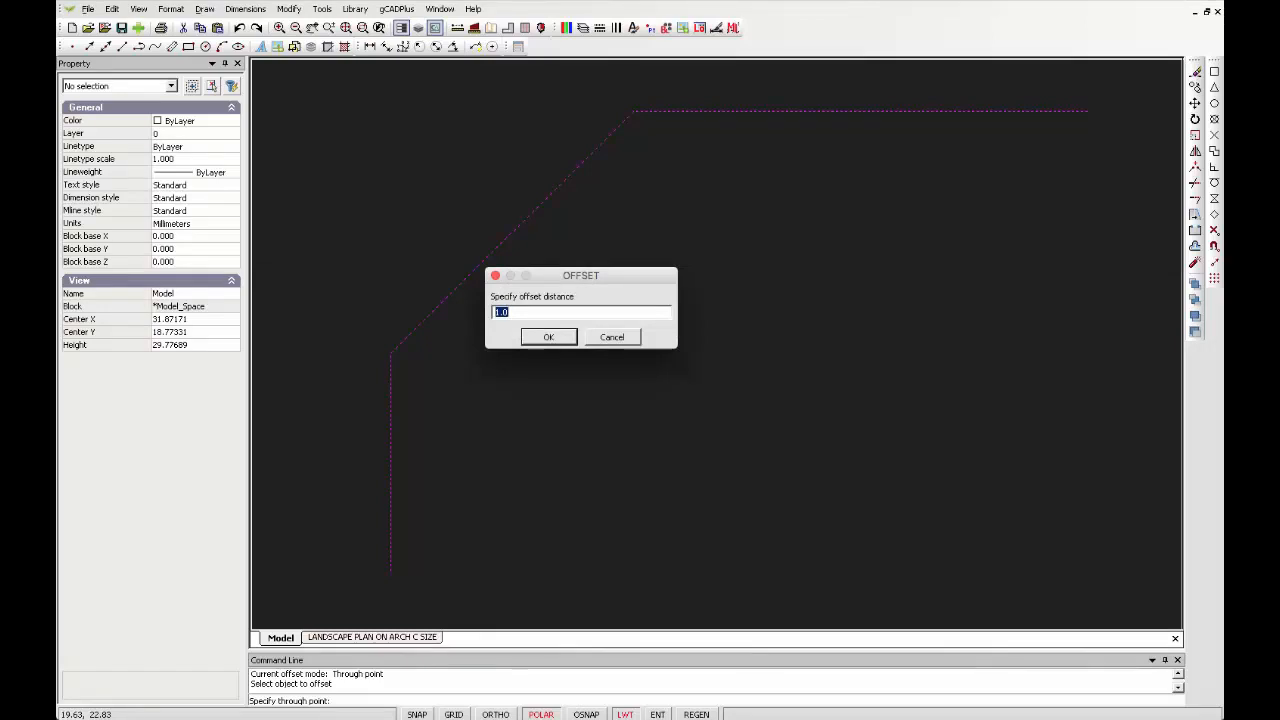
{"action": "type", "text": "0.5"}
{"action": "key", "text": "Return"}
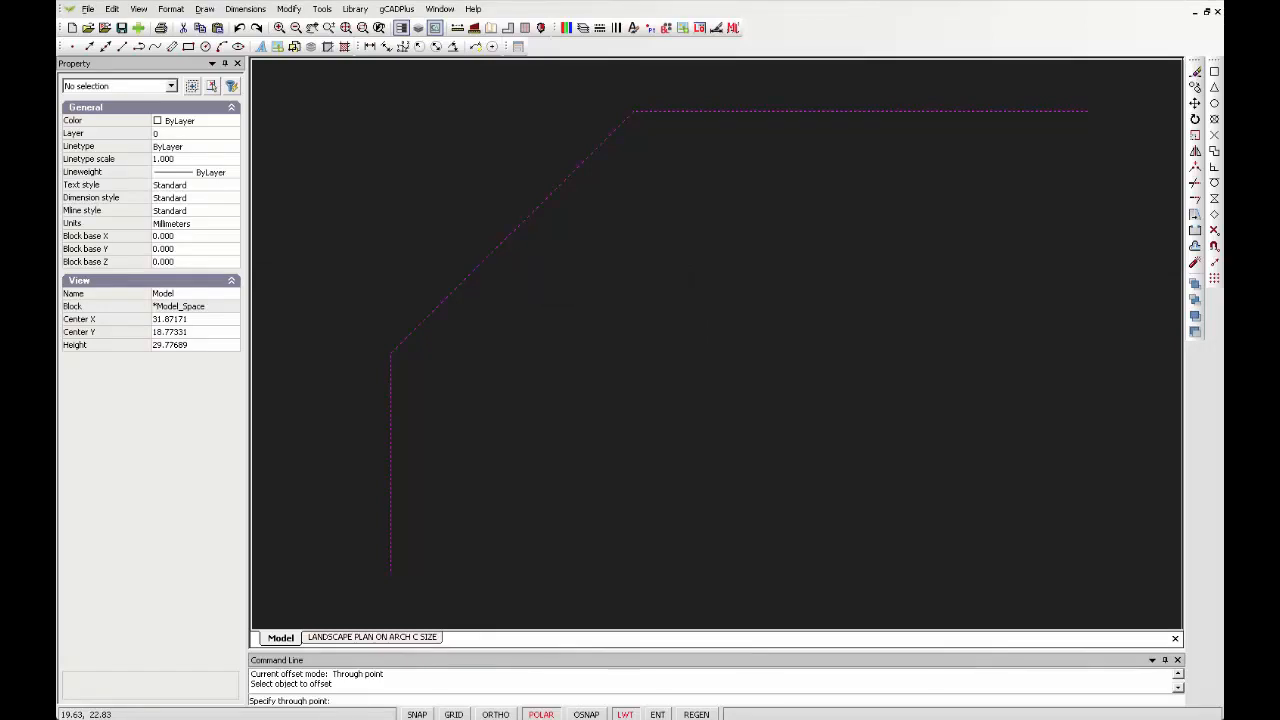
{"action": "left_click", "coordinate": [474, 230]}
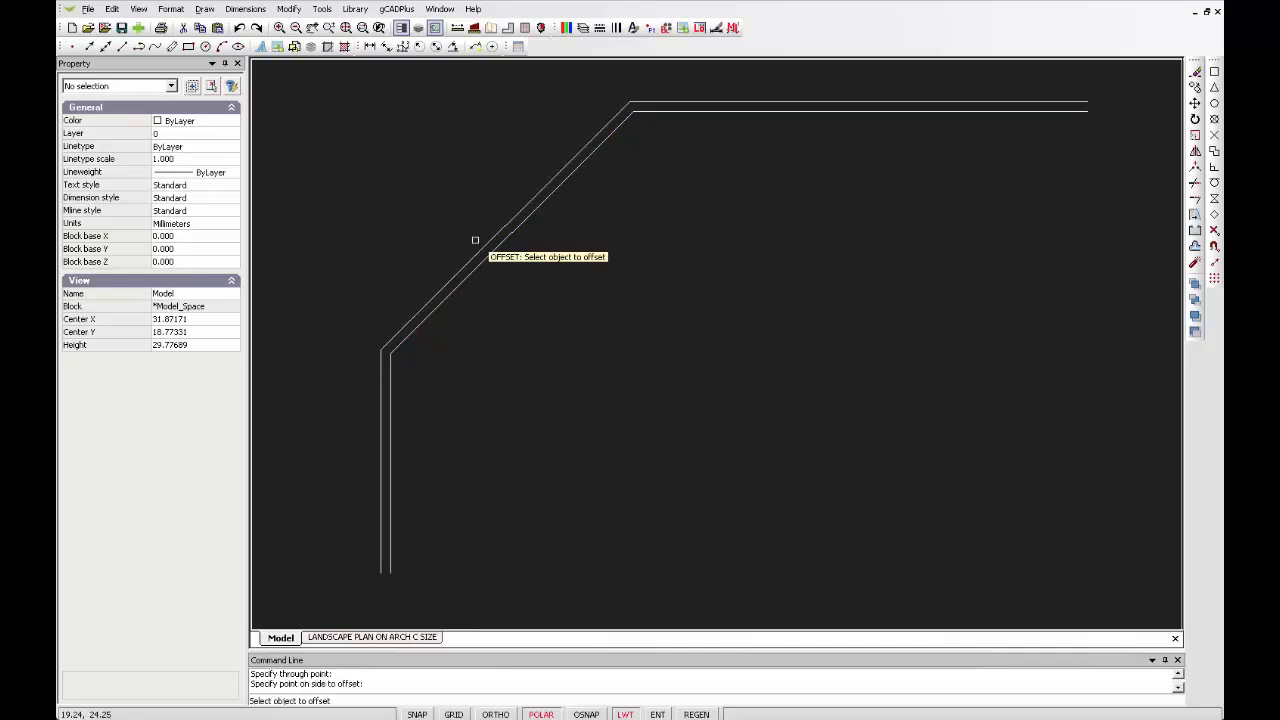
{"action": "right_click", "coordinate": [554, 311]}
{"action": "key", "text": "Escape"}
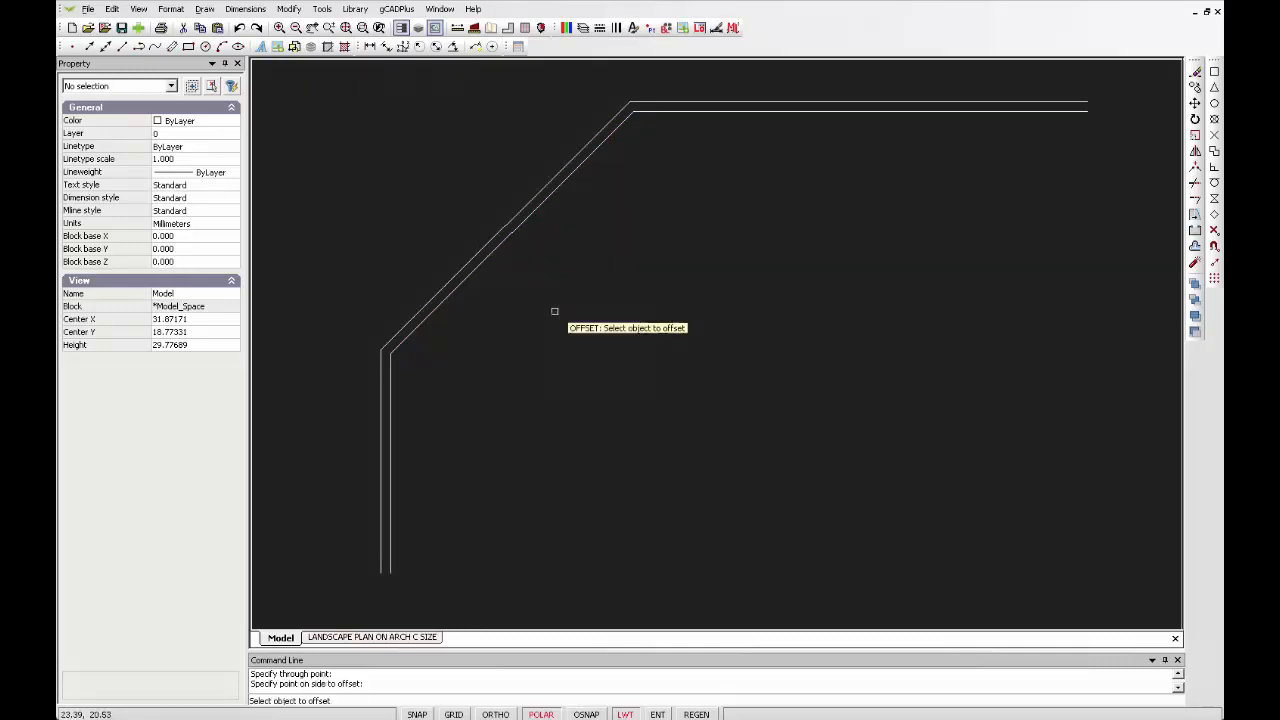
{"action": "key", "text": "Escape"}
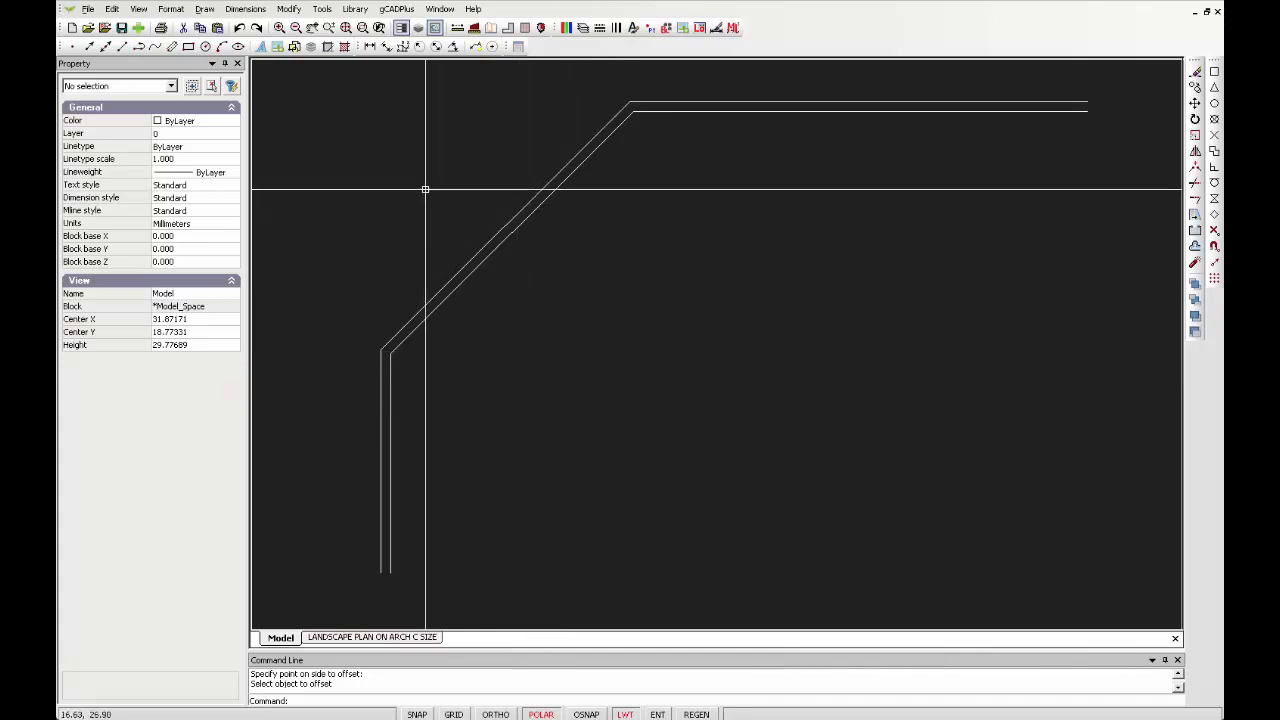
Insert the plant symbol UPlantSymbol05 from the Standard plants library, placing it beside the diagonal offset line
{"action": "left_click", "coordinate": [355, 9]}
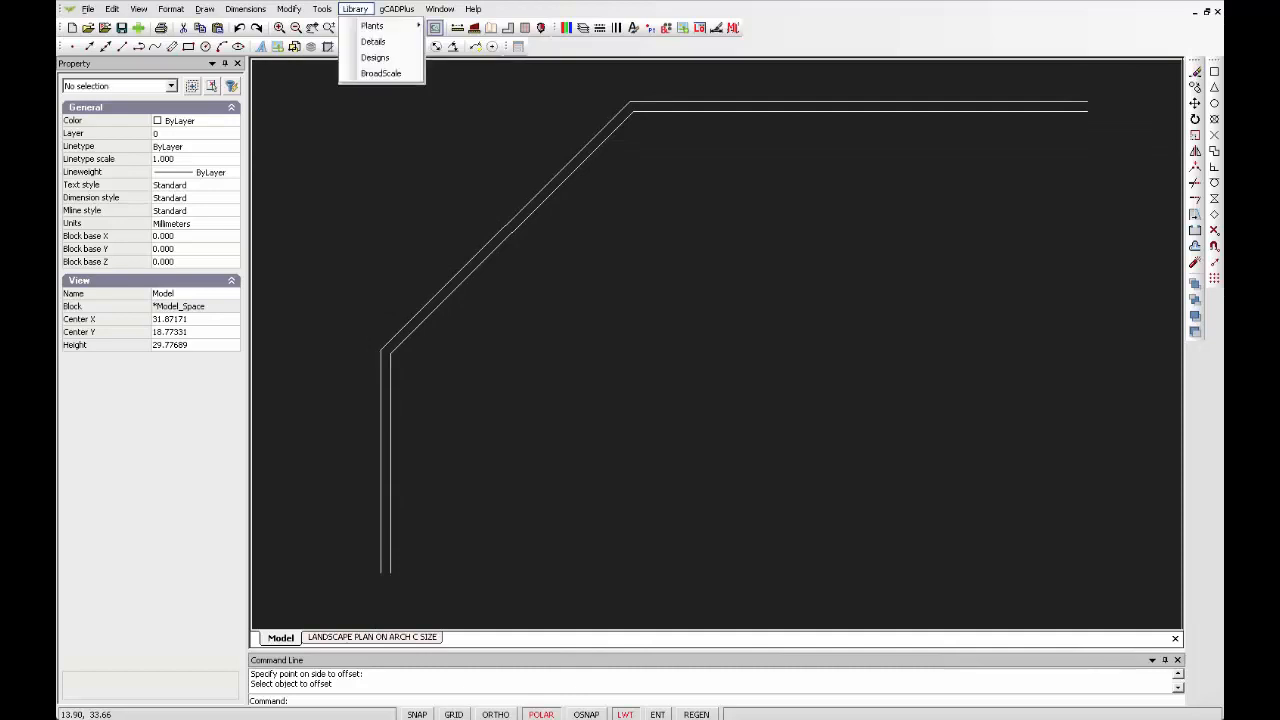
{"action": "mouse_move", "coordinate": [385, 26]}
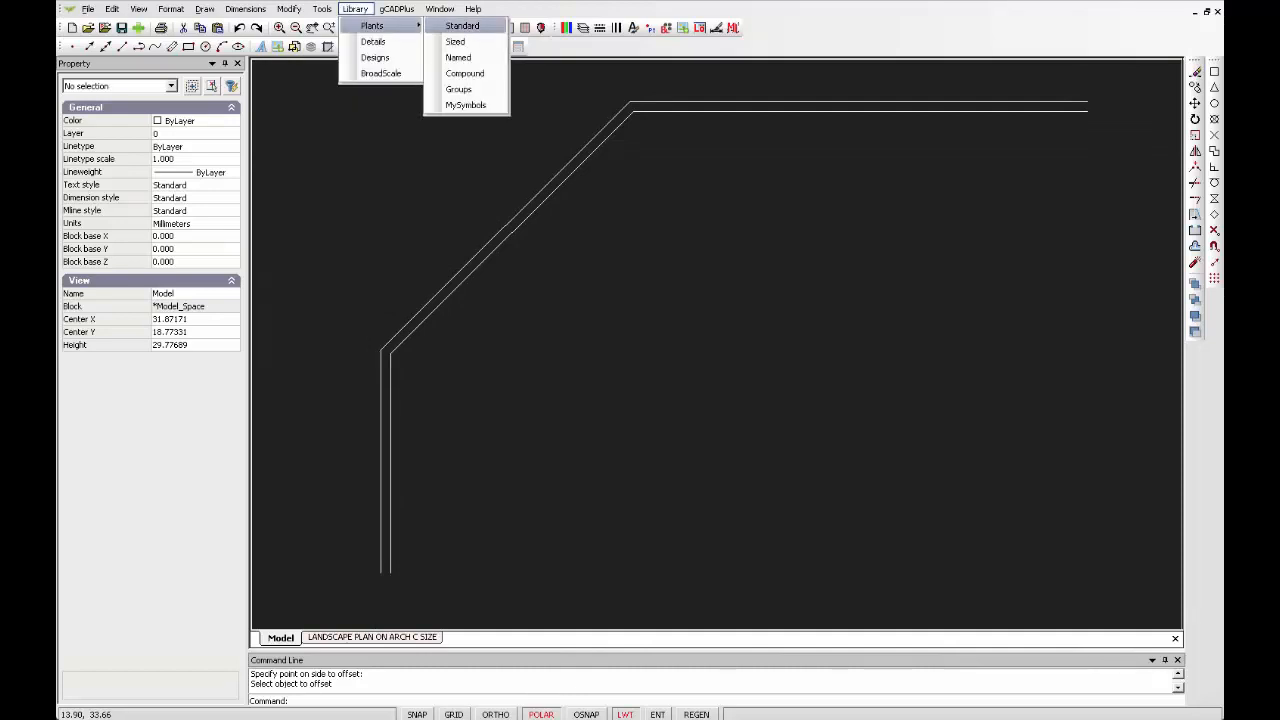
{"action": "left_click", "coordinate": [462, 25]}
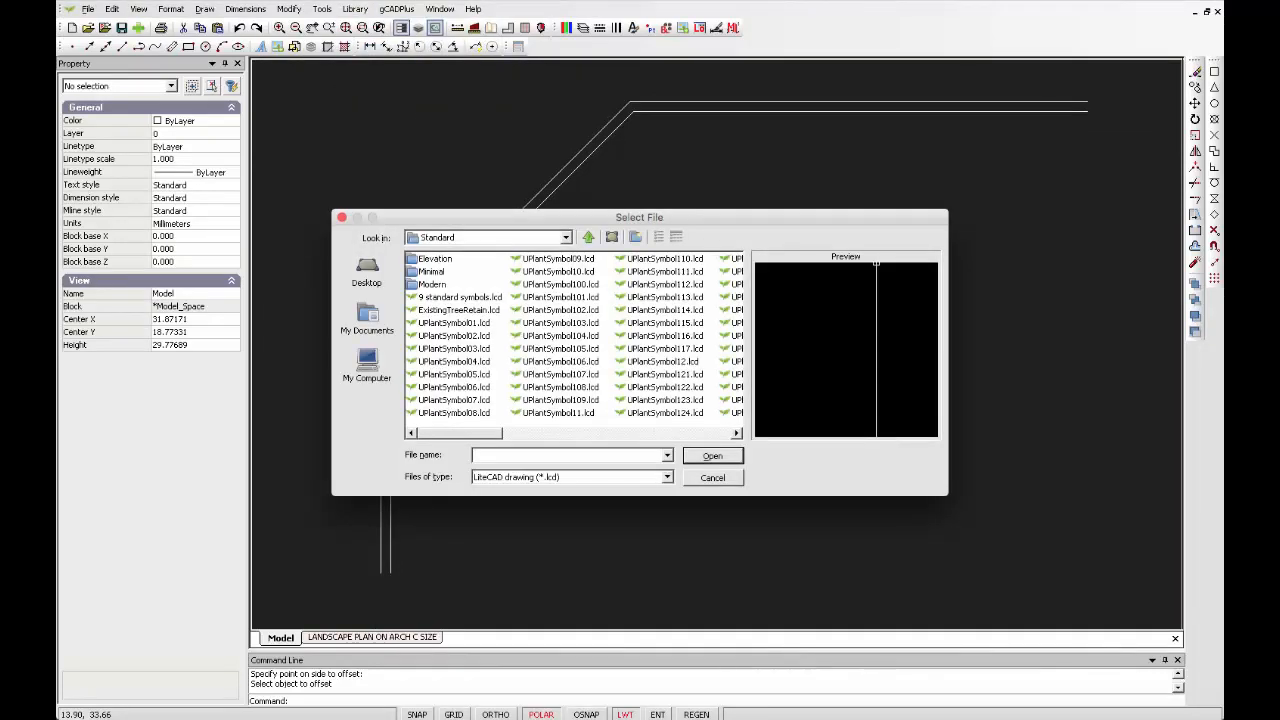
{"action": "left_click", "coordinate": [454, 375]}
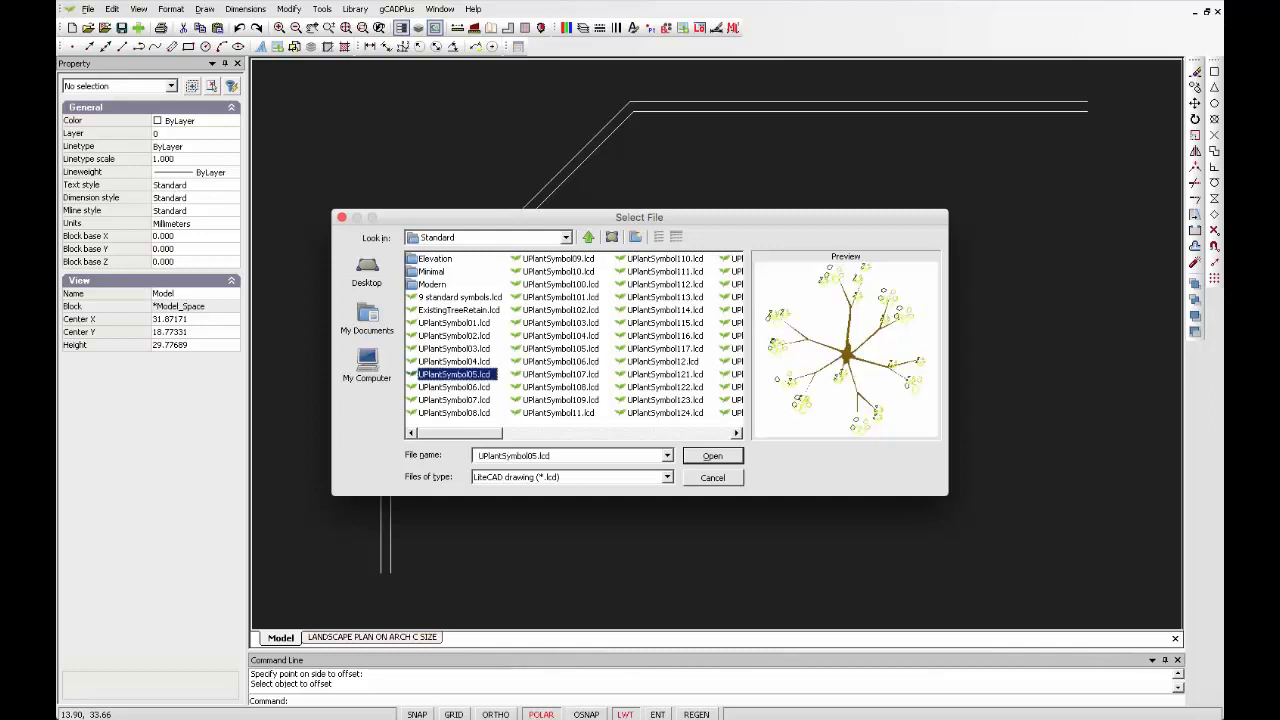
{"action": "left_click", "coordinate": [713, 456]}
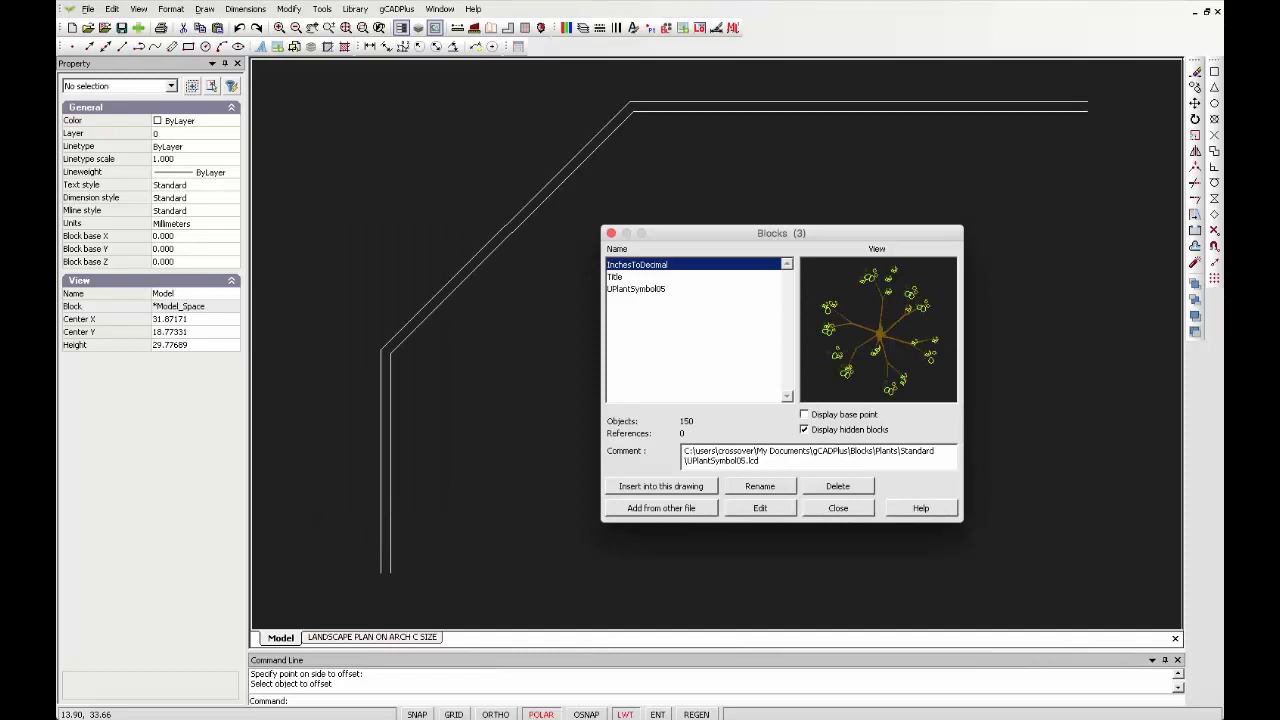
{"action": "left_click", "coordinate": [661, 486]}
{"action": "key", "text": "Return"}
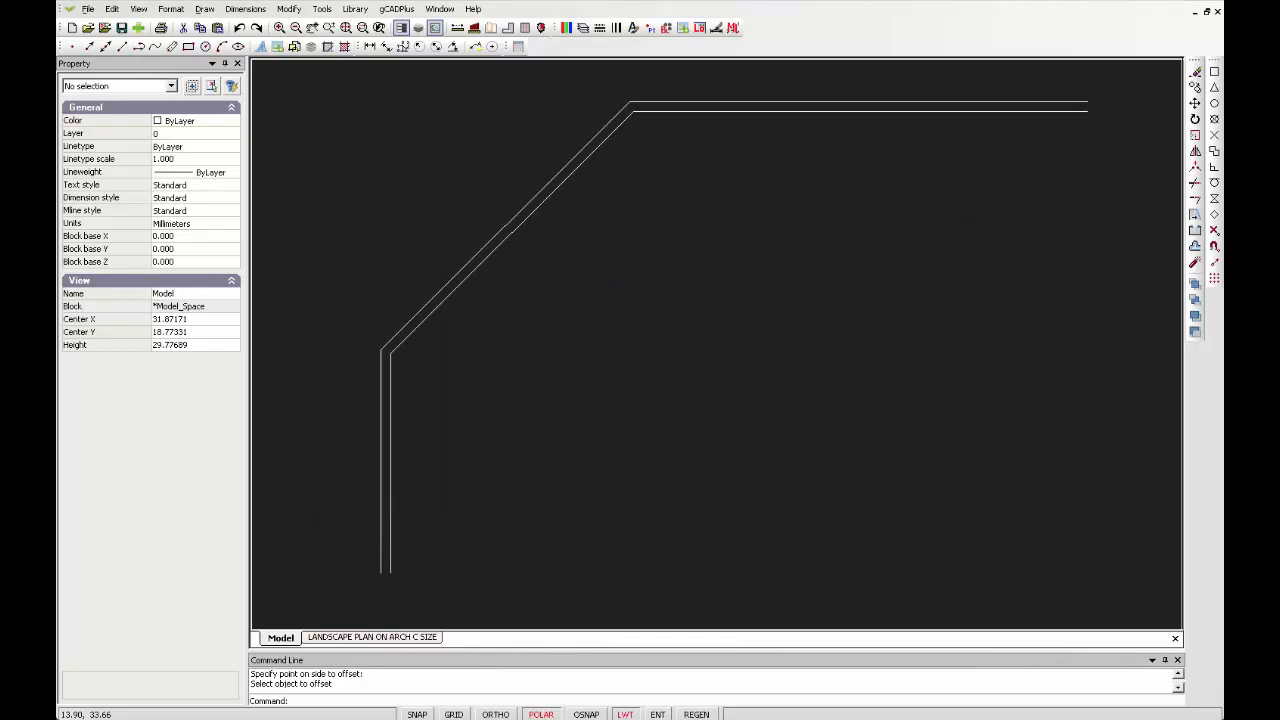
{"action": "left_click", "coordinate": [489, 307]}
Measure the inserted plant symbol's width with the Distance tool
{"action": "scroll", "coordinate": [513, 318], "scroll_direction": "up", "scroll_amount": 5}
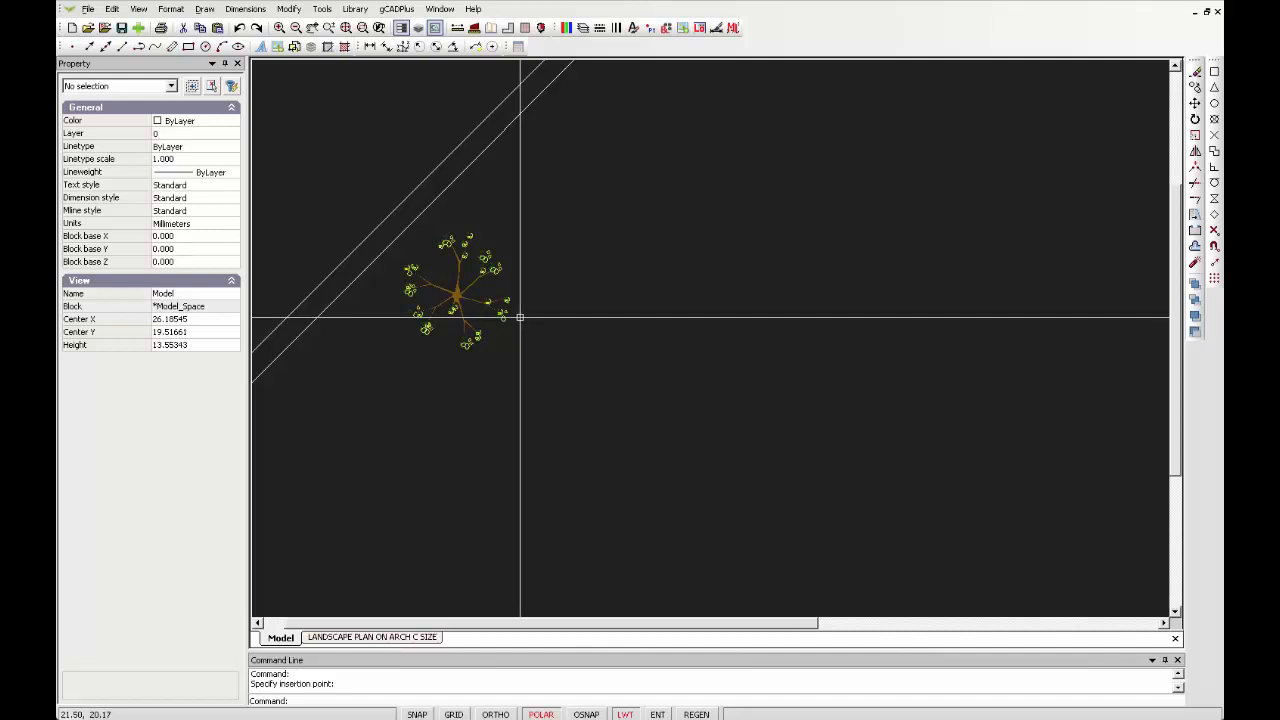
{"action": "left_click", "coordinate": [457, 27]}
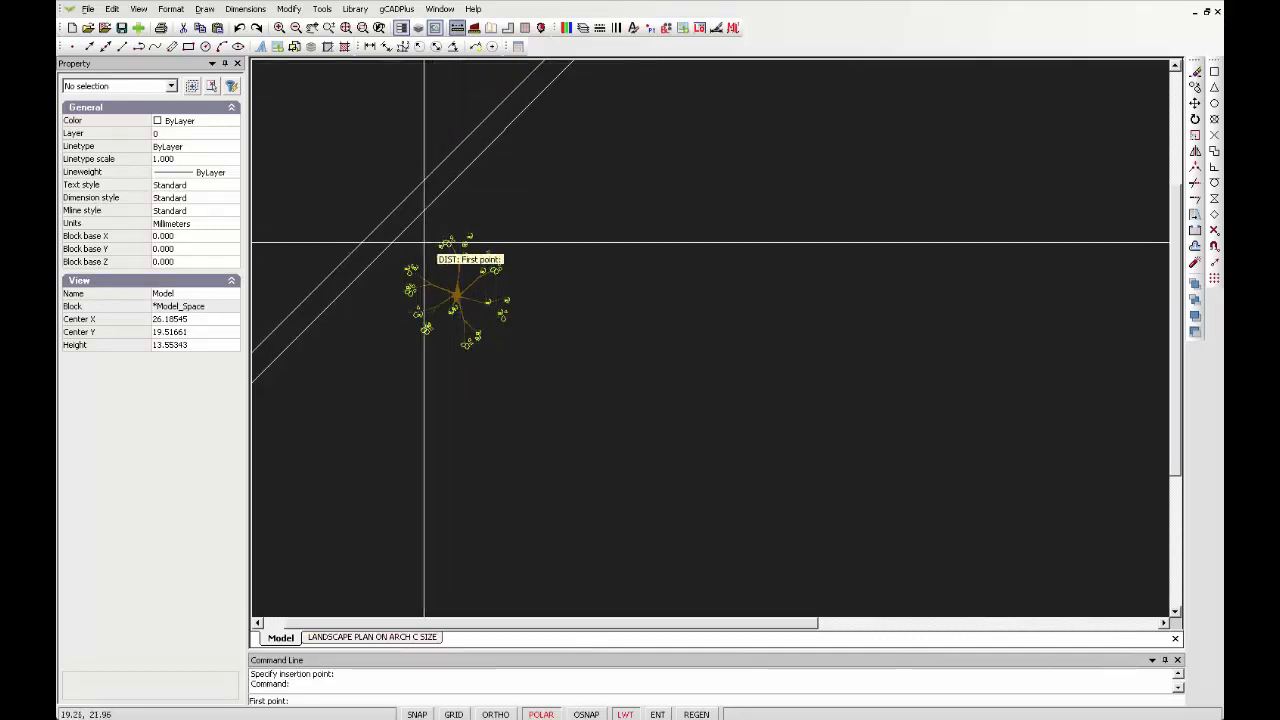
{"action": "left_click", "coordinate": [422, 315]}
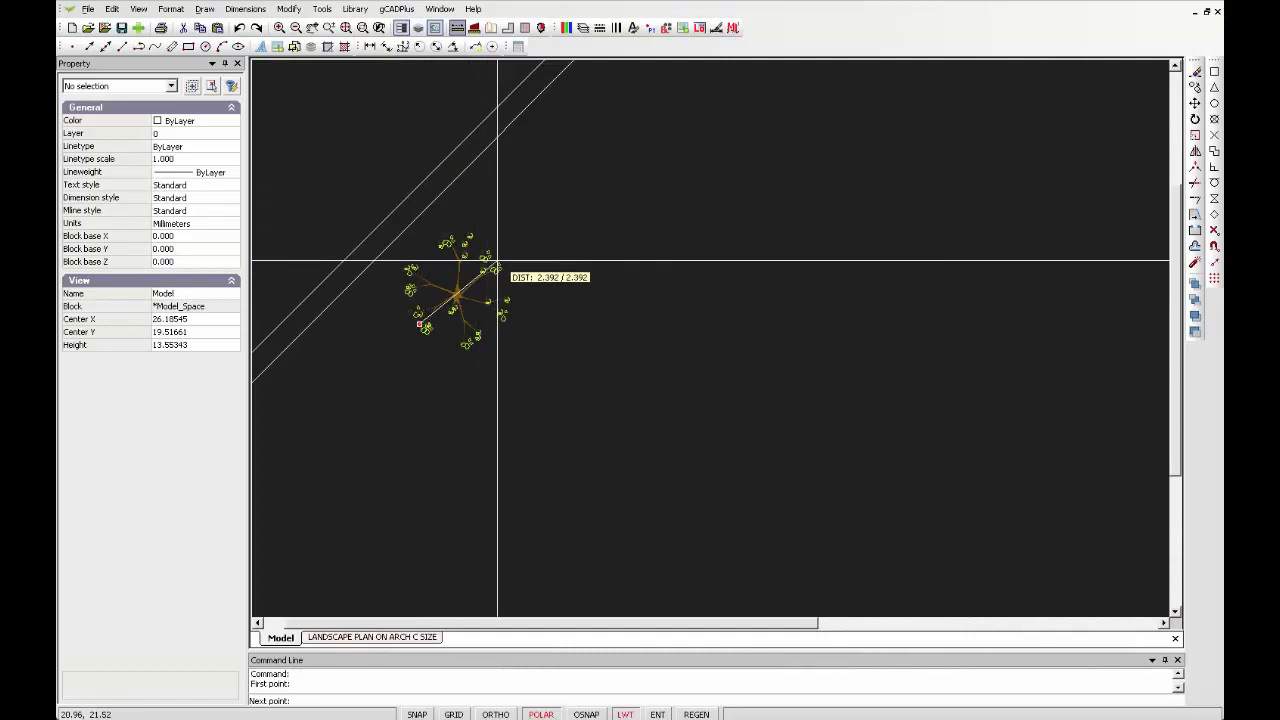
{"action": "left_click", "coordinate": [541, 302]}
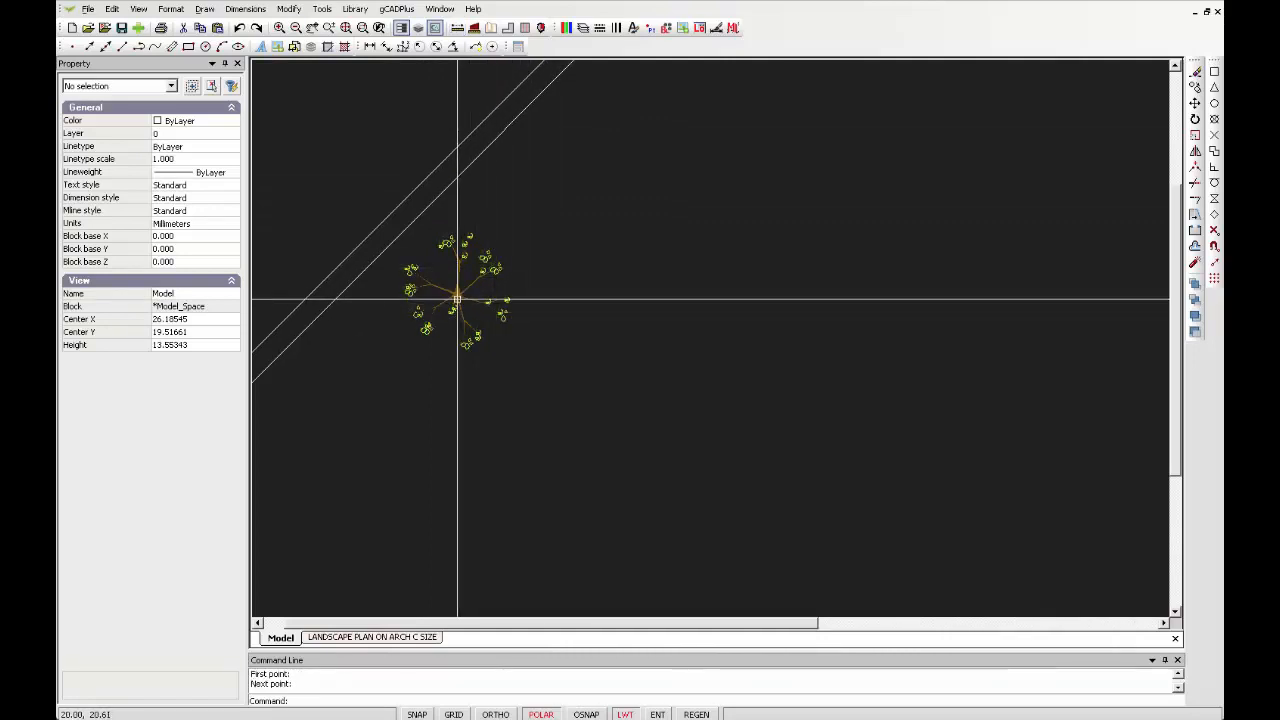
Scale the plant symbol to 5 in both X and Y, then clear the selection
{"action": "left_click", "coordinate": [458, 297]}
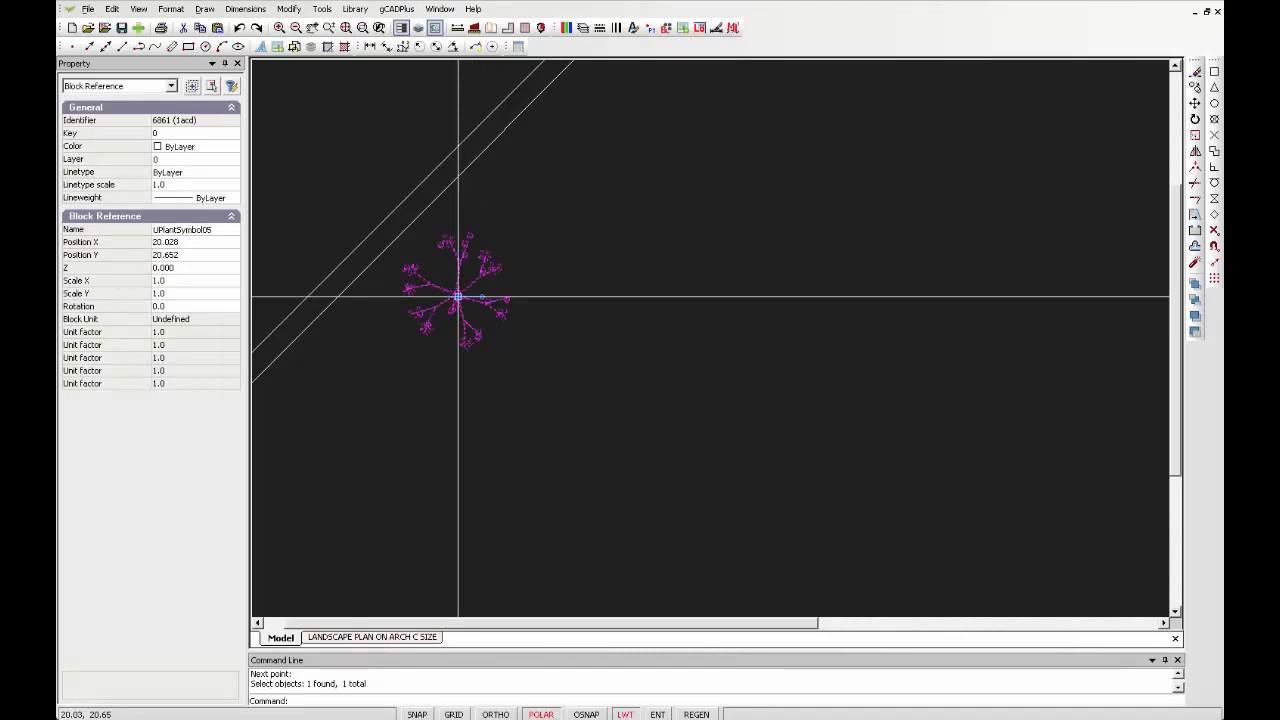
{"action": "left_click", "coordinate": [180, 280]}
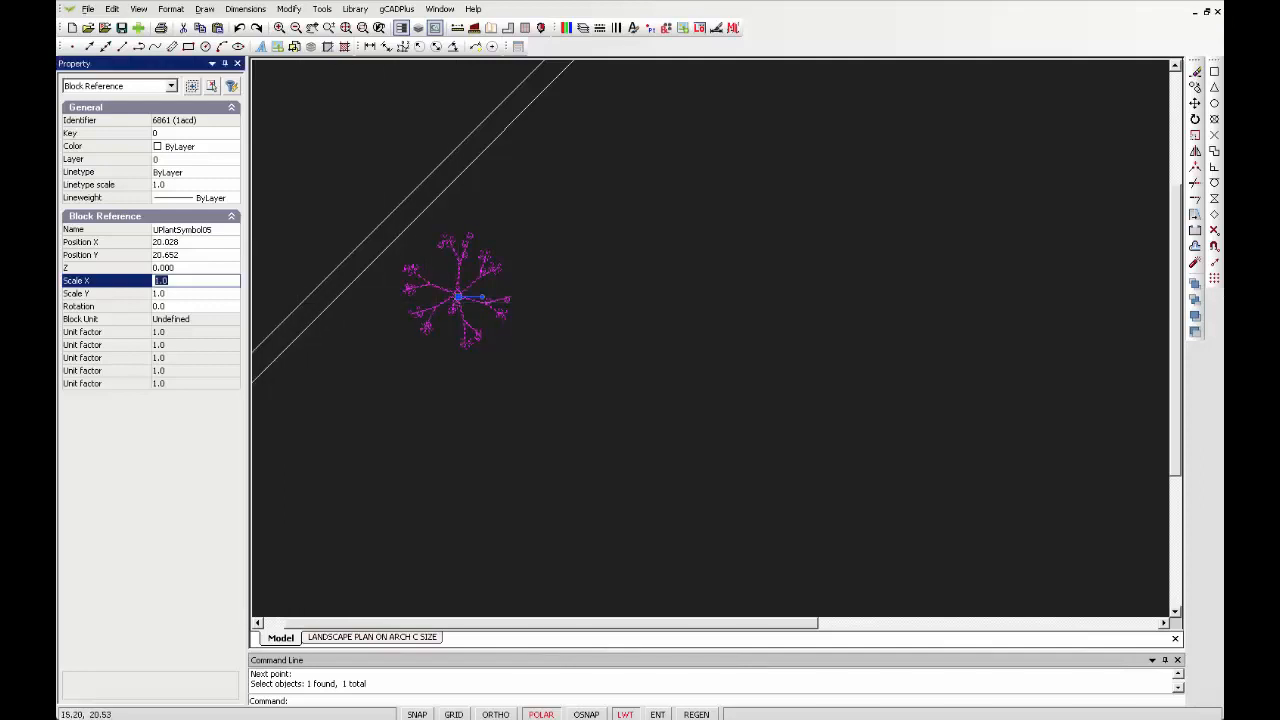
{"action": "type", "text": "5"}
{"action": "key", "text": "Tab"}
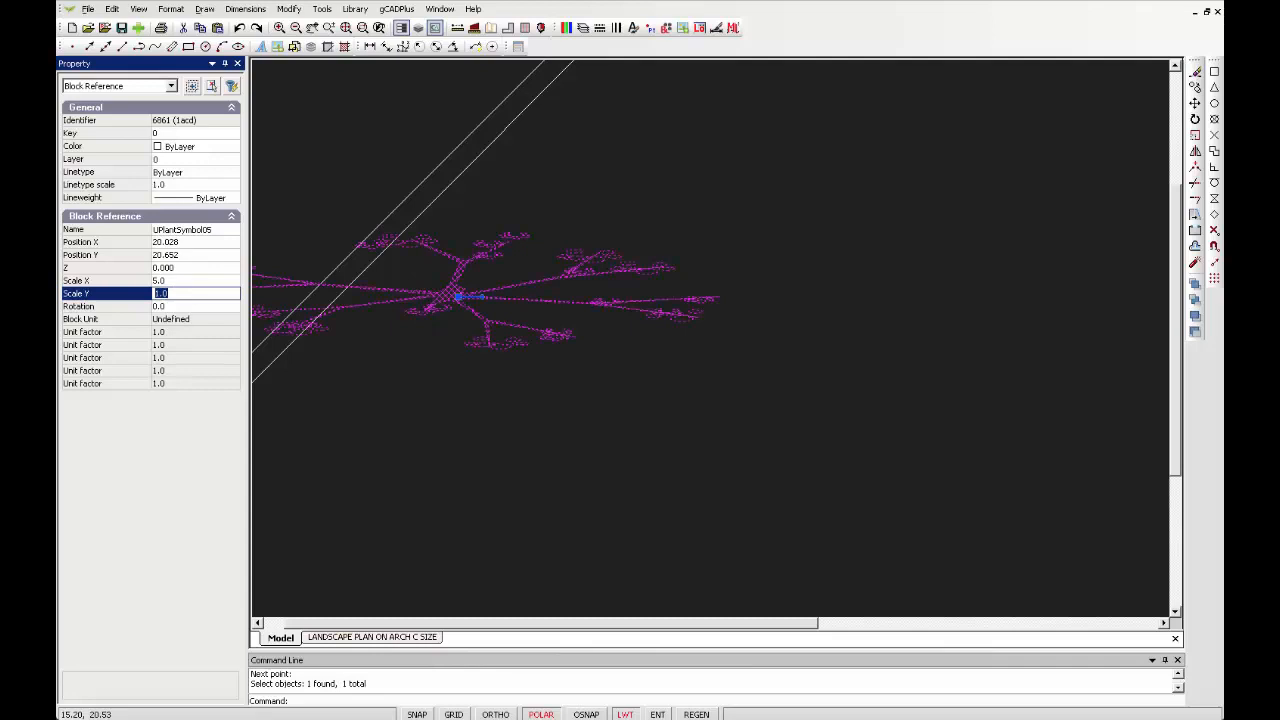
{"action": "type", "text": "5"}
{"action": "key", "text": "Return"}
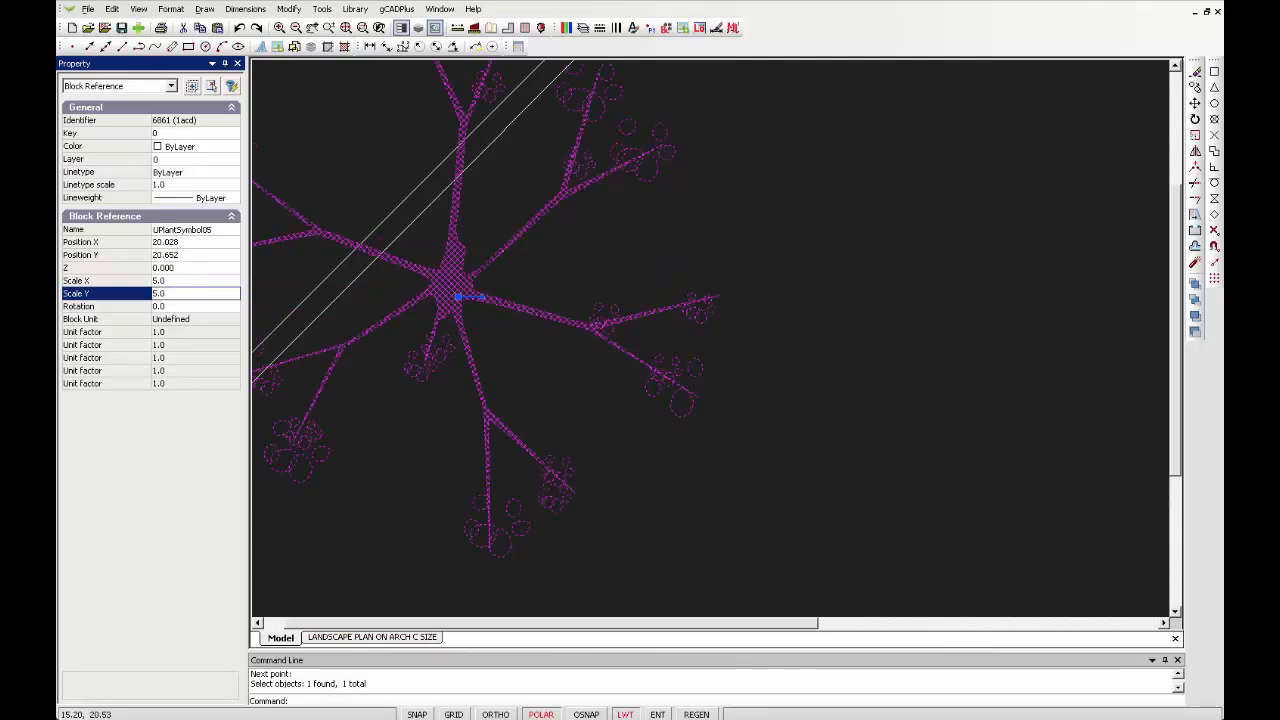
{"action": "right_click", "coordinate": [564, 276]}
{"action": "left_click", "coordinate": [612, 297]}
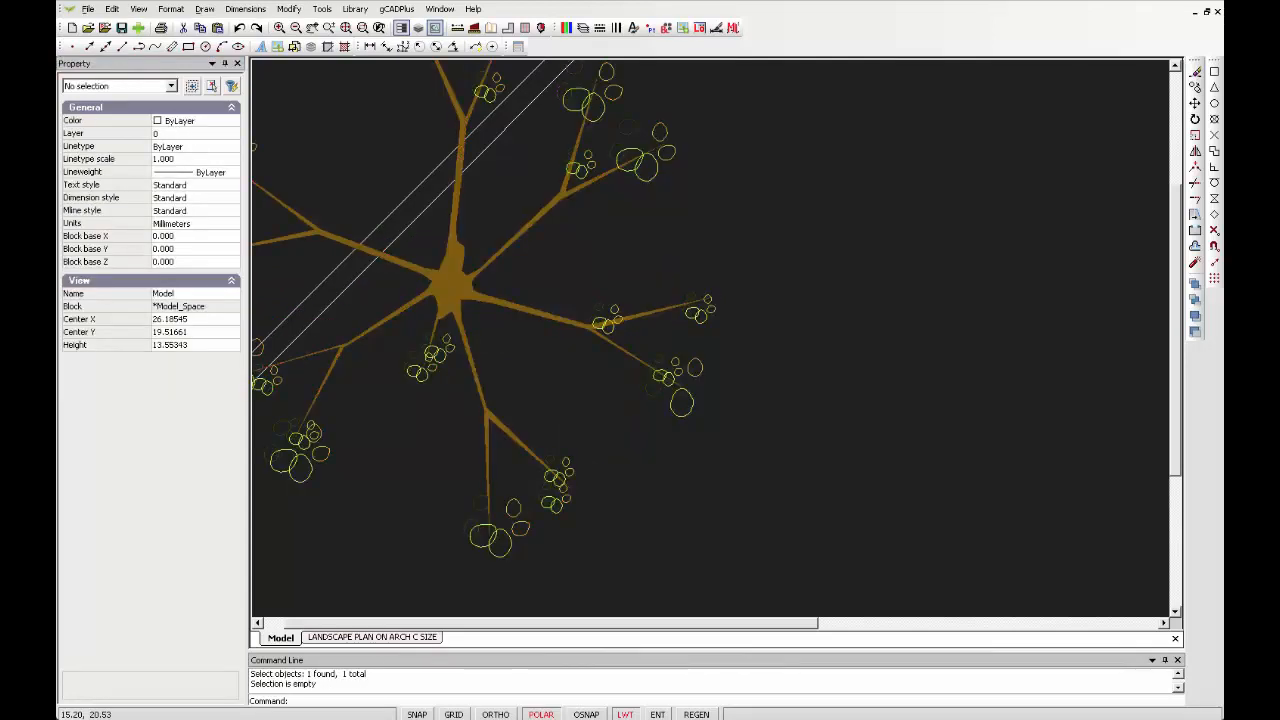
Add a new layout with ARCH C, 457 x 610 (18 x 24 in.) paper in landscape orientation
{"action": "scroll", "coordinate": [585, 302], "scroll_direction": "up", "scroll_amount": 2}
{"action": "scroll", "coordinate": [585, 300], "scroll_direction": "down", "scroll_amount": 5}
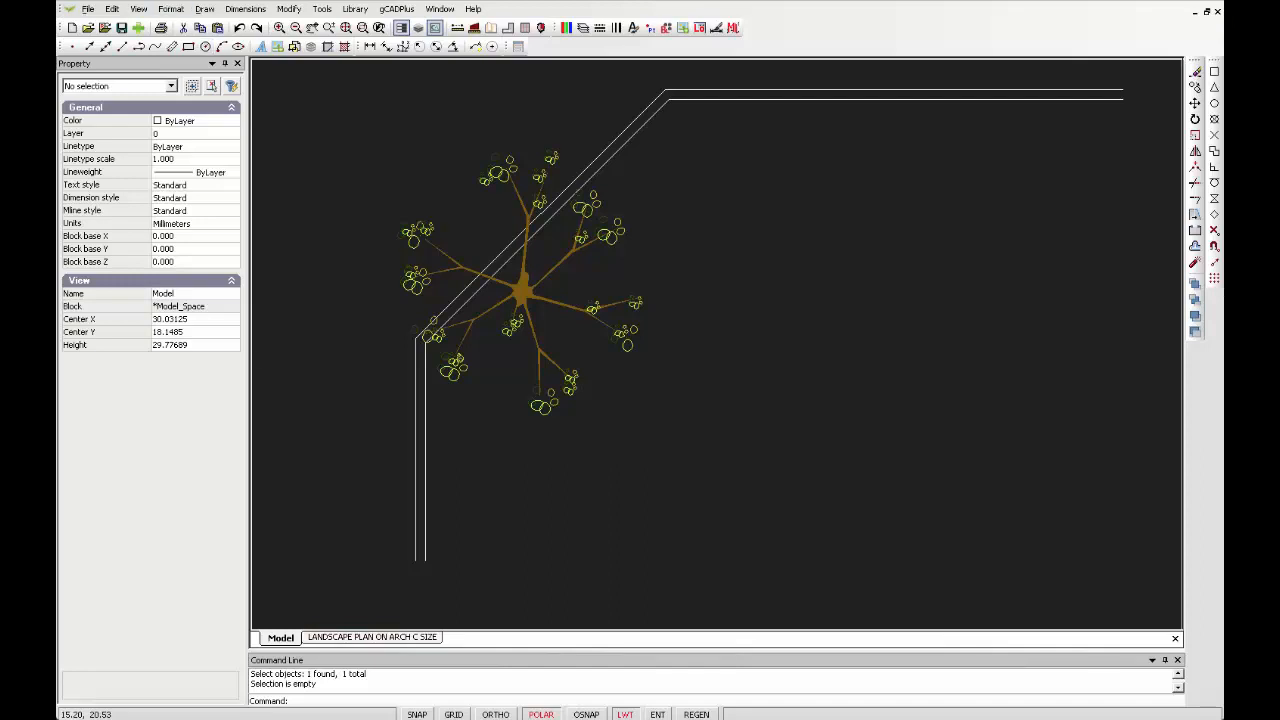
{"action": "left_click", "coordinate": [171, 9]}
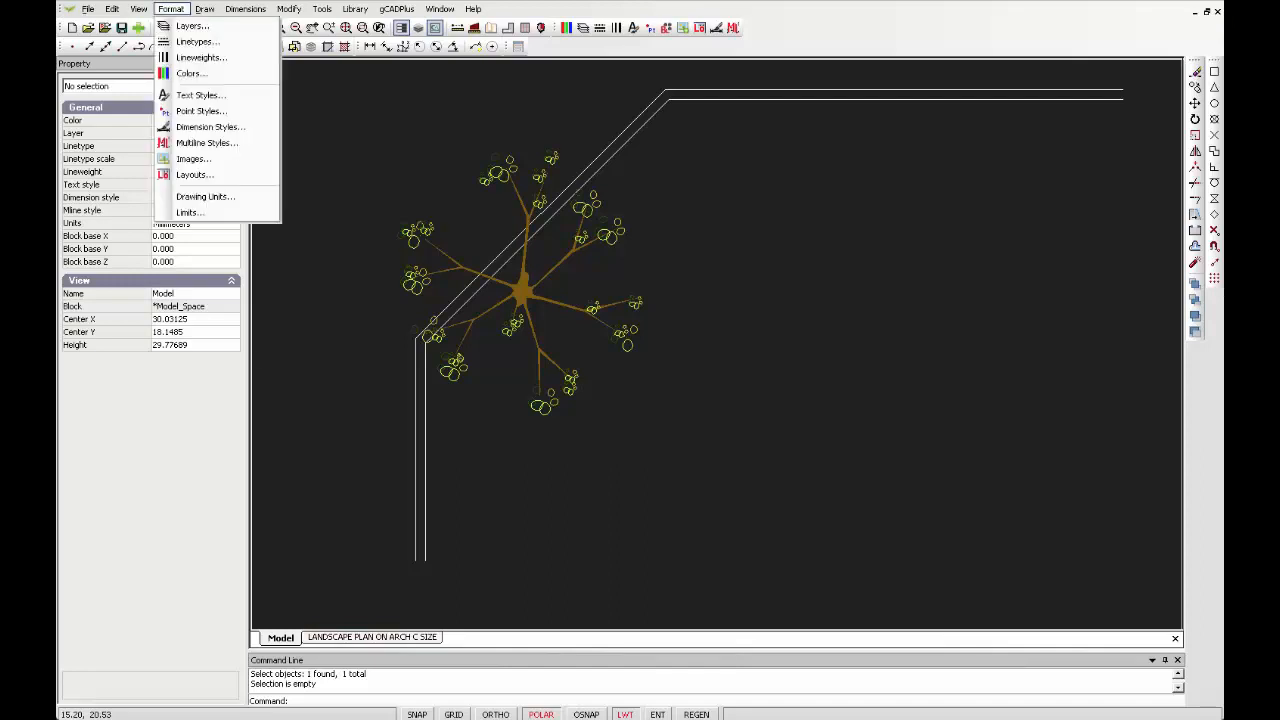
{"action": "left_click", "coordinate": [193, 174]}
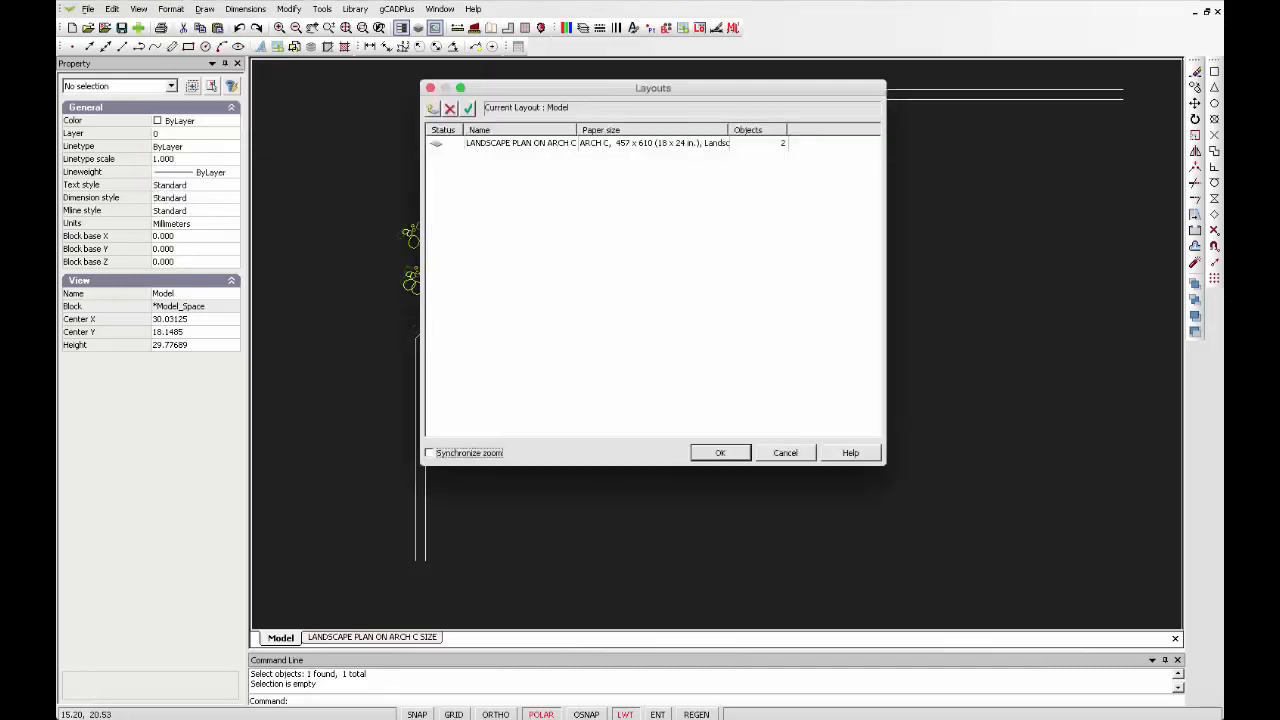
{"action": "left_click", "coordinate": [432, 107]}
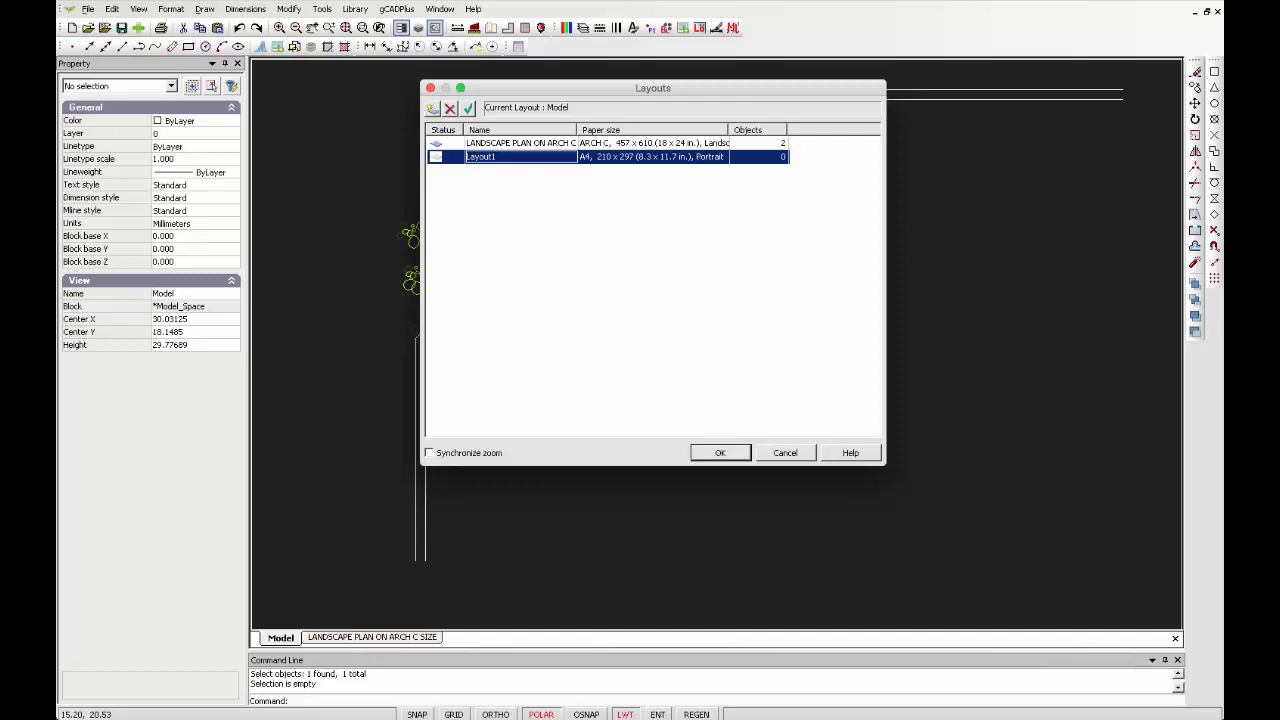
{"action": "left_click", "coordinate": [653, 157]}
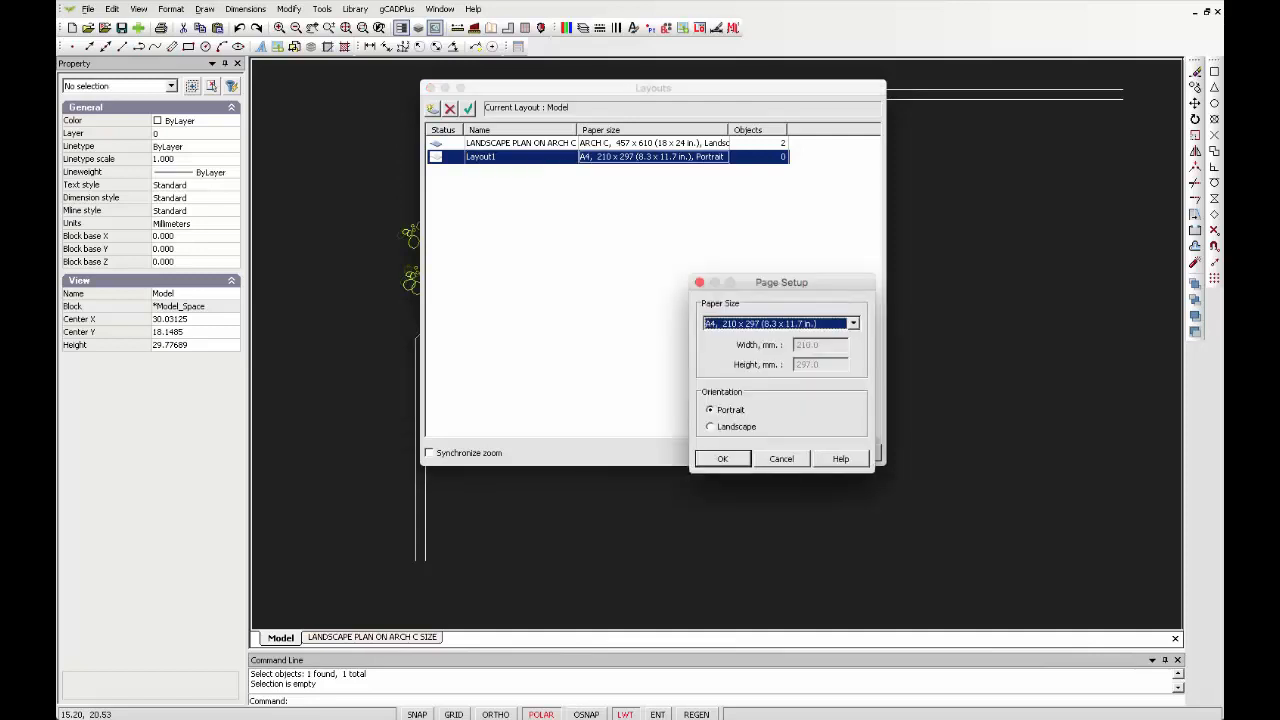
{"action": "left_click", "coordinate": [853, 324]}
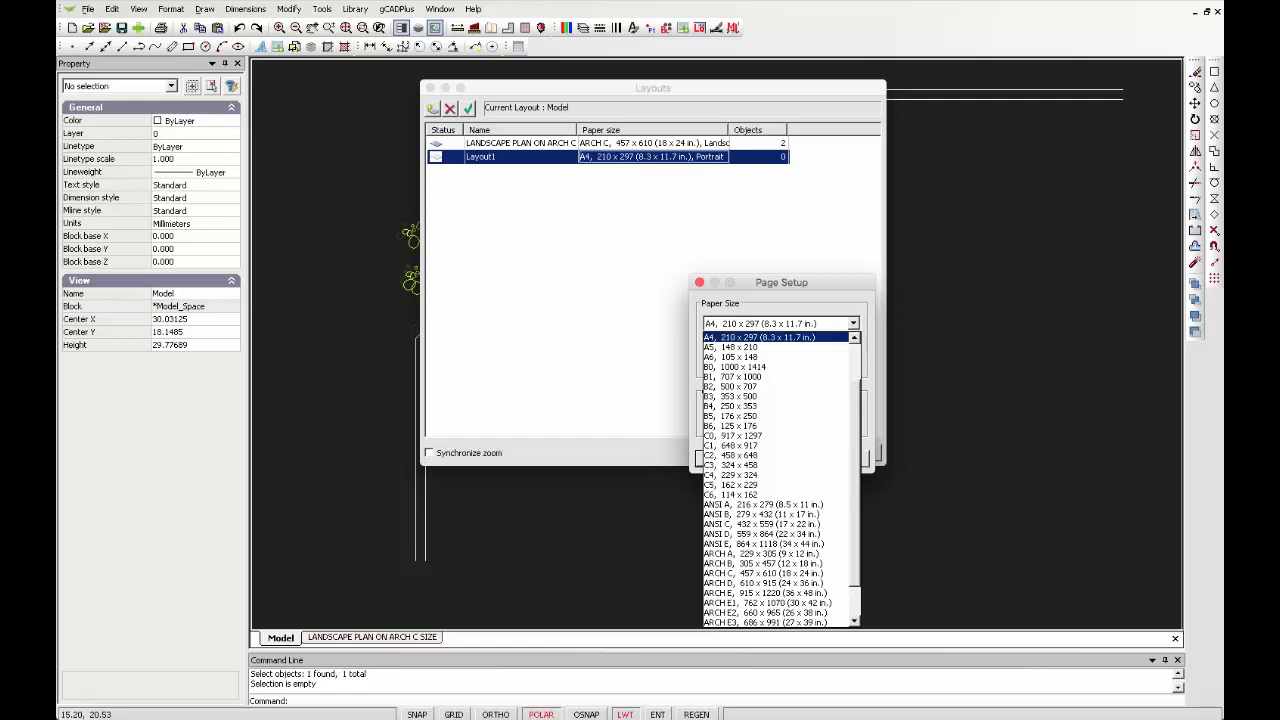
{"action": "scroll", "coordinate": [775, 480], "scroll_direction": "up", "scroll_amount": 3}
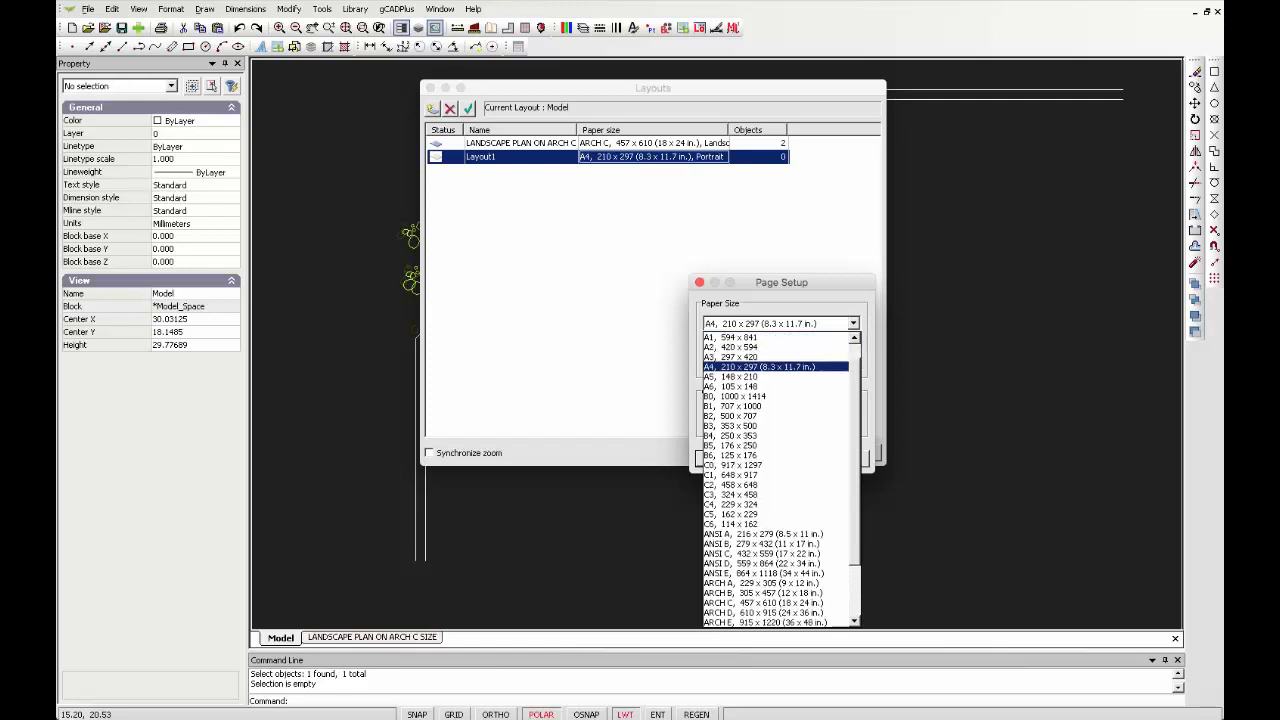
{"action": "scroll", "coordinate": [778, 480], "scroll_direction": "down", "scroll_amount": 3}
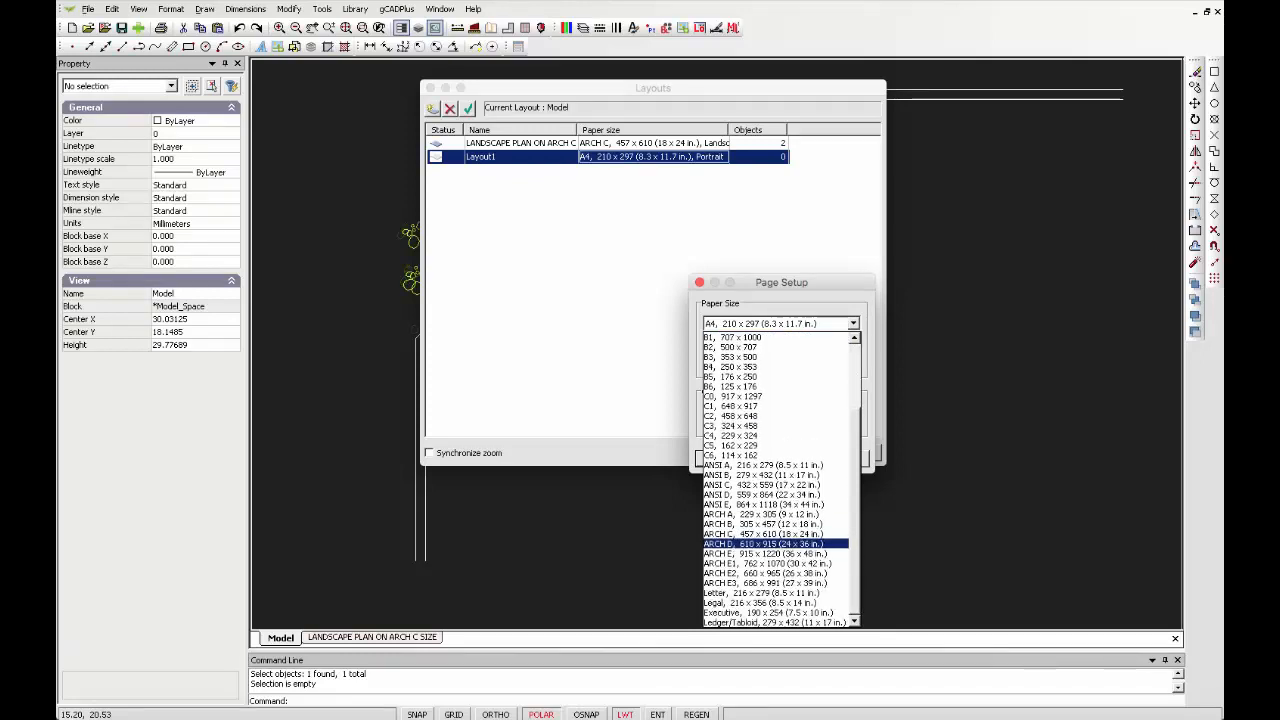
{"action": "left_click", "coordinate": [762, 534]}
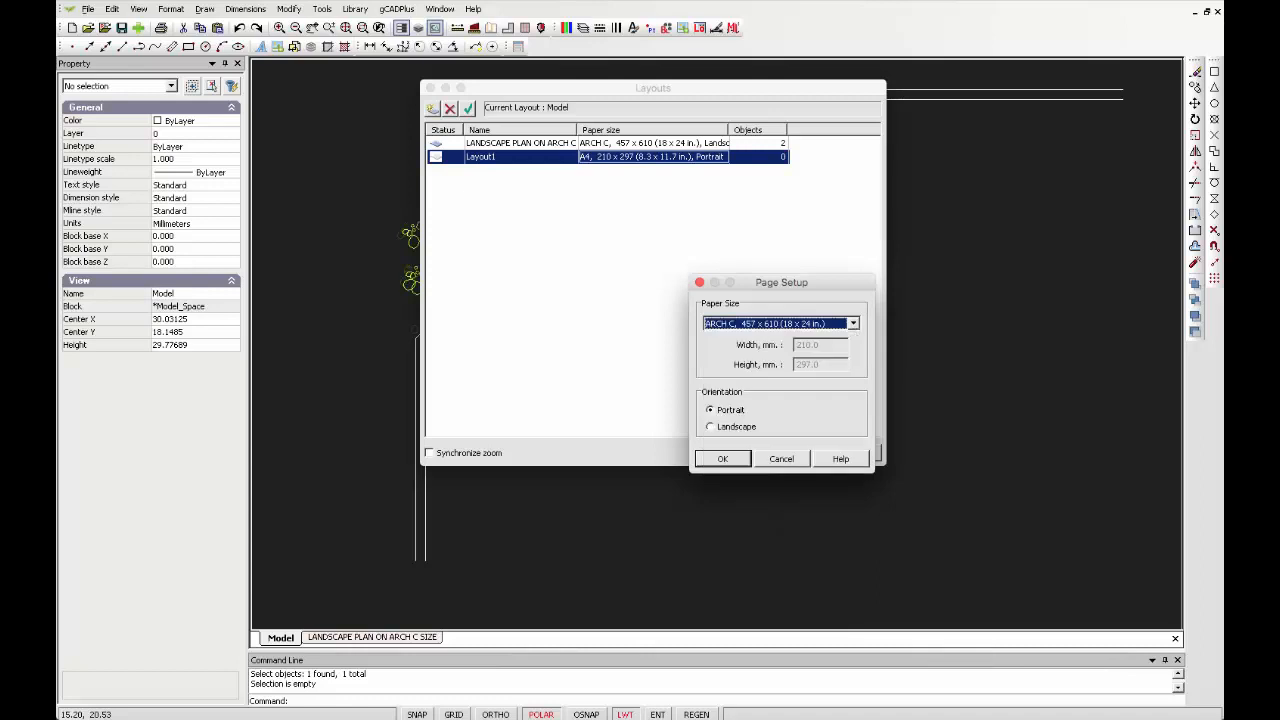
{"action": "left_click", "coordinate": [711, 427]}
{"action": "left_click", "coordinate": [722, 458]}
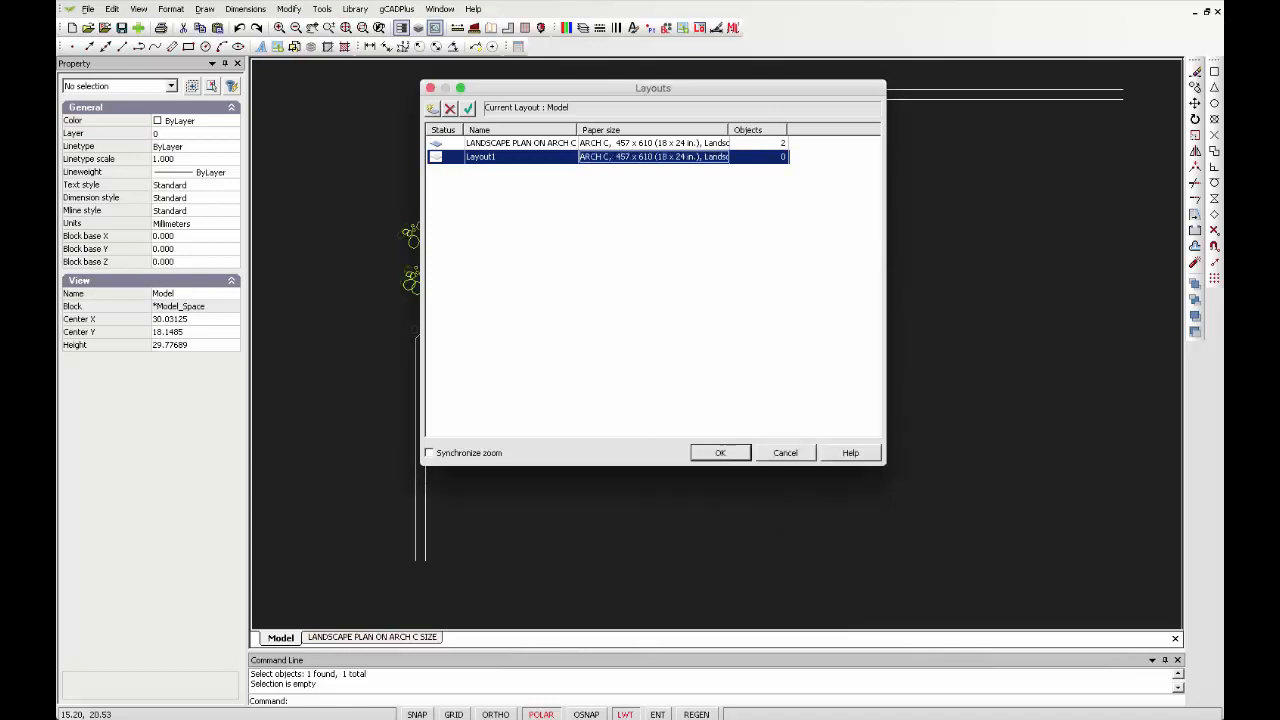
{"action": "left_click", "coordinate": [720, 452]}
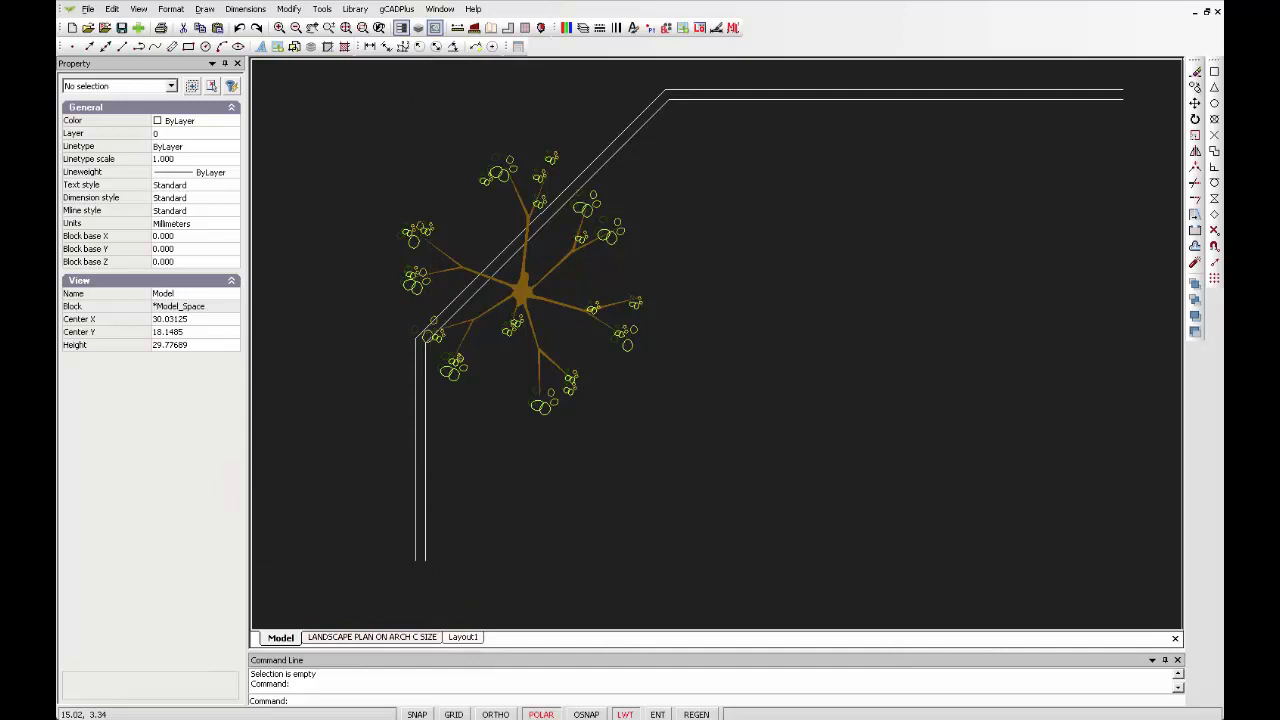
Switch to Layout1 and turn off its grid
{"action": "left_click", "coordinate": [463, 637]}
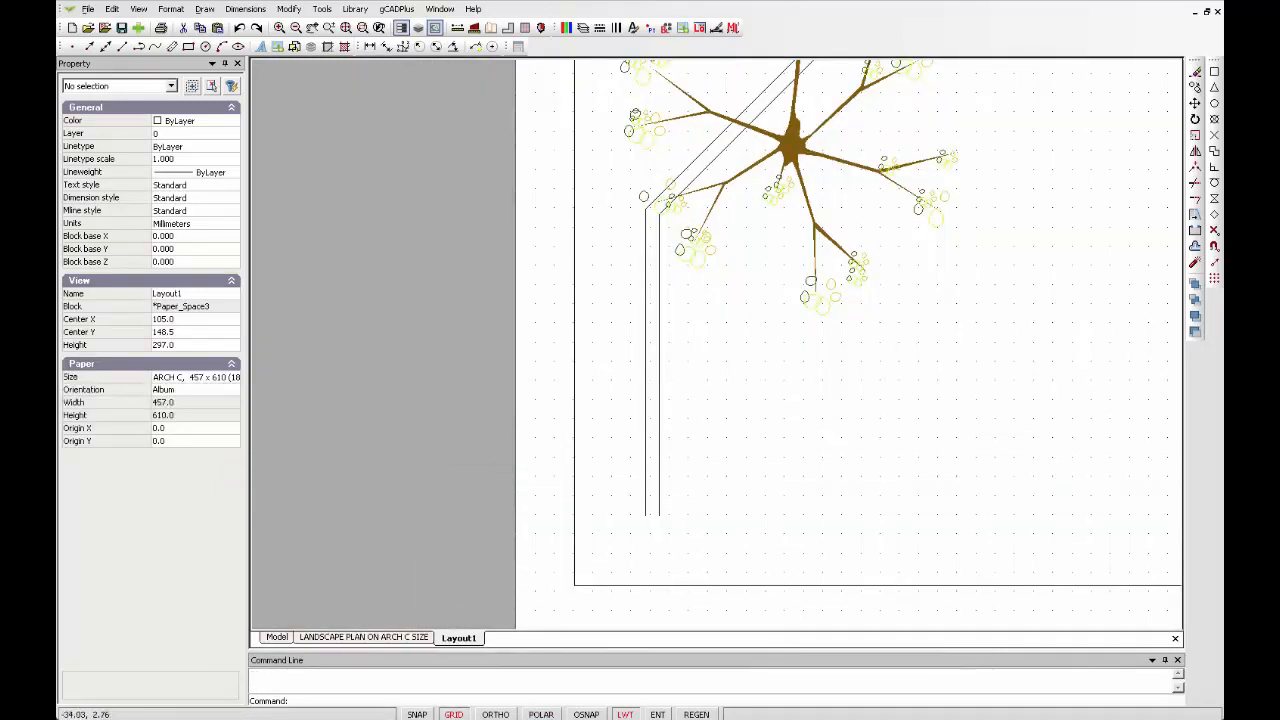
{"action": "key", "text": "F7"}
{"action": "right_click", "coordinate": [371, 353]}
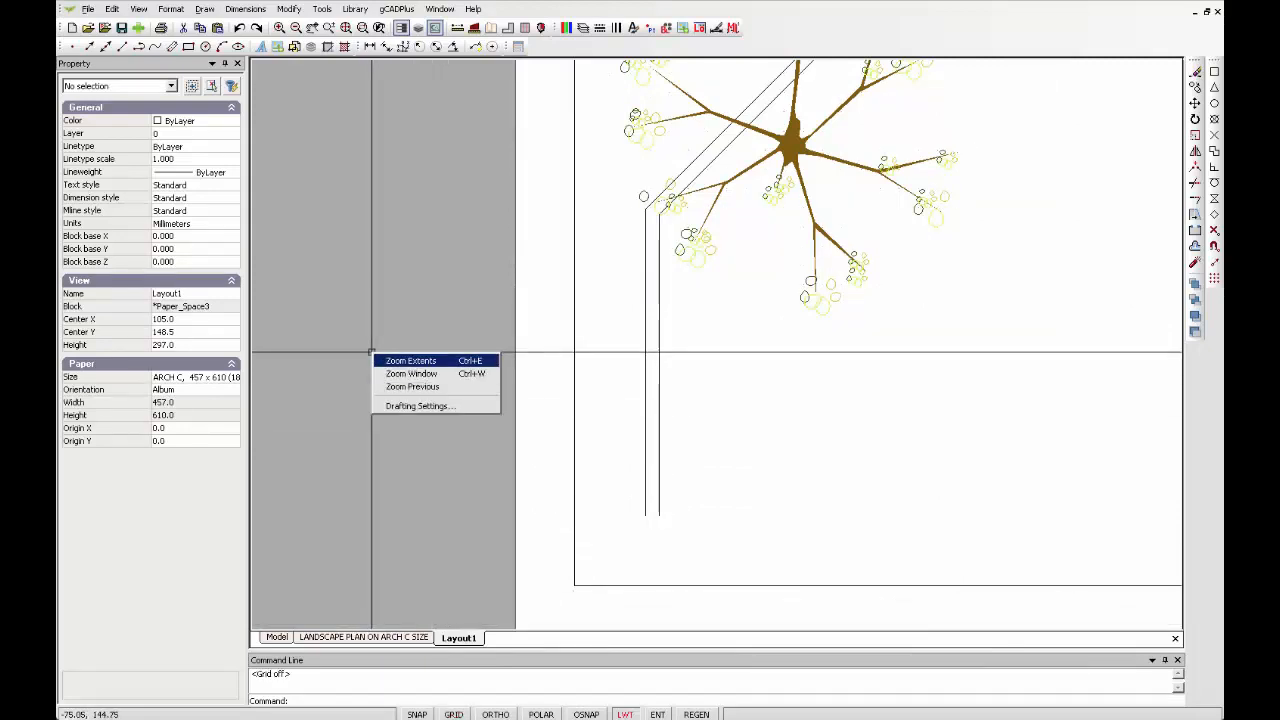
{"action": "left_click", "coordinate": [411, 360]}
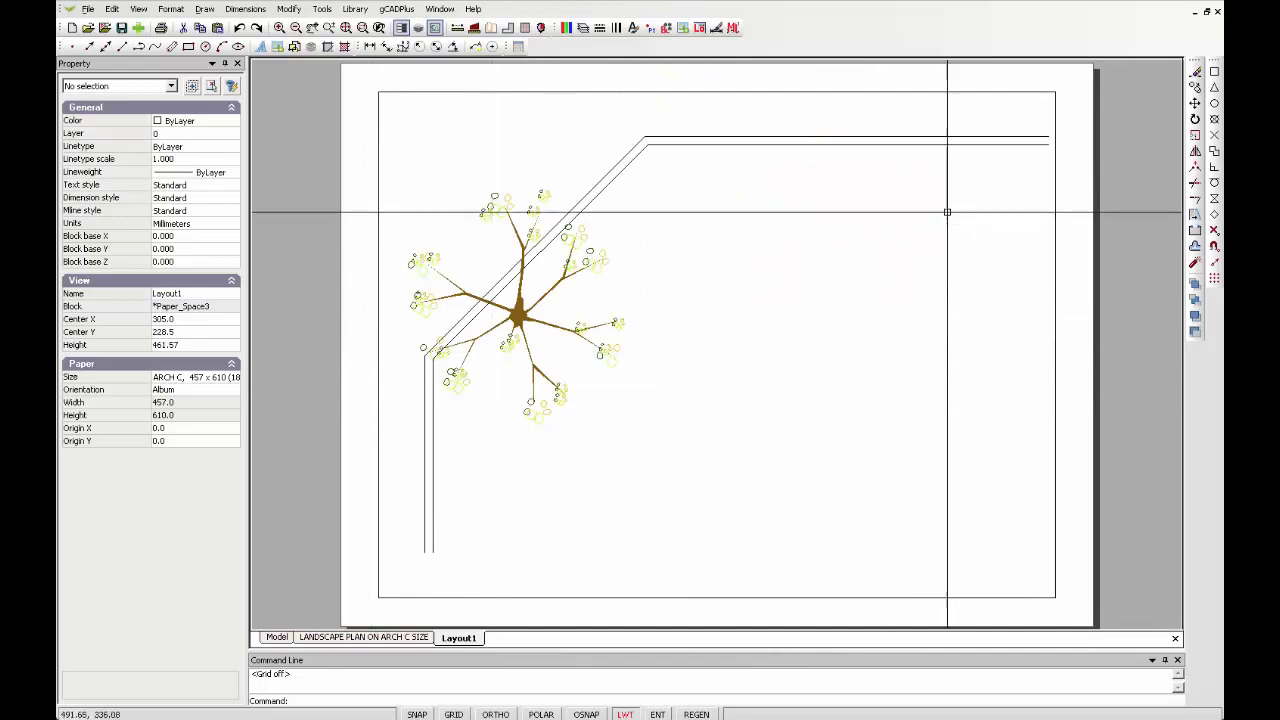
Examine the Layout1 viewport's properties and compare the Model and Layout1 views
{"action": "left_click", "coordinate": [1055, 299]}
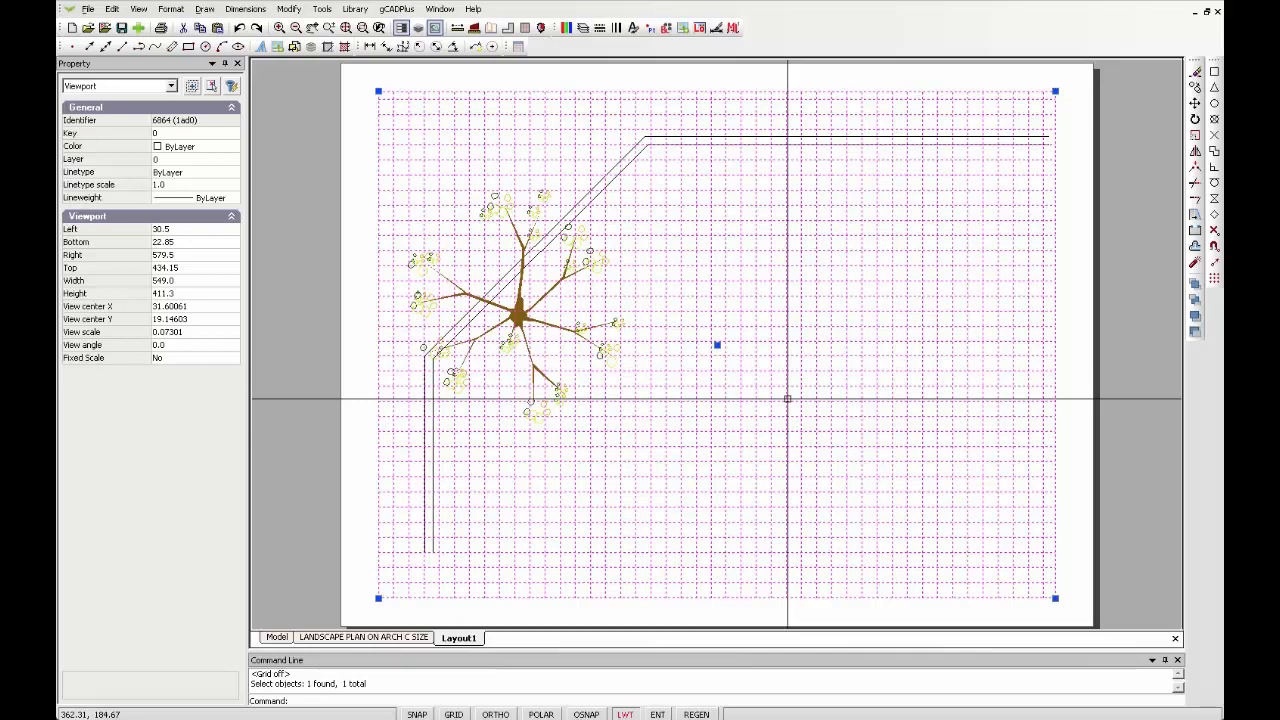
{"action": "key", "text": "Escape"}
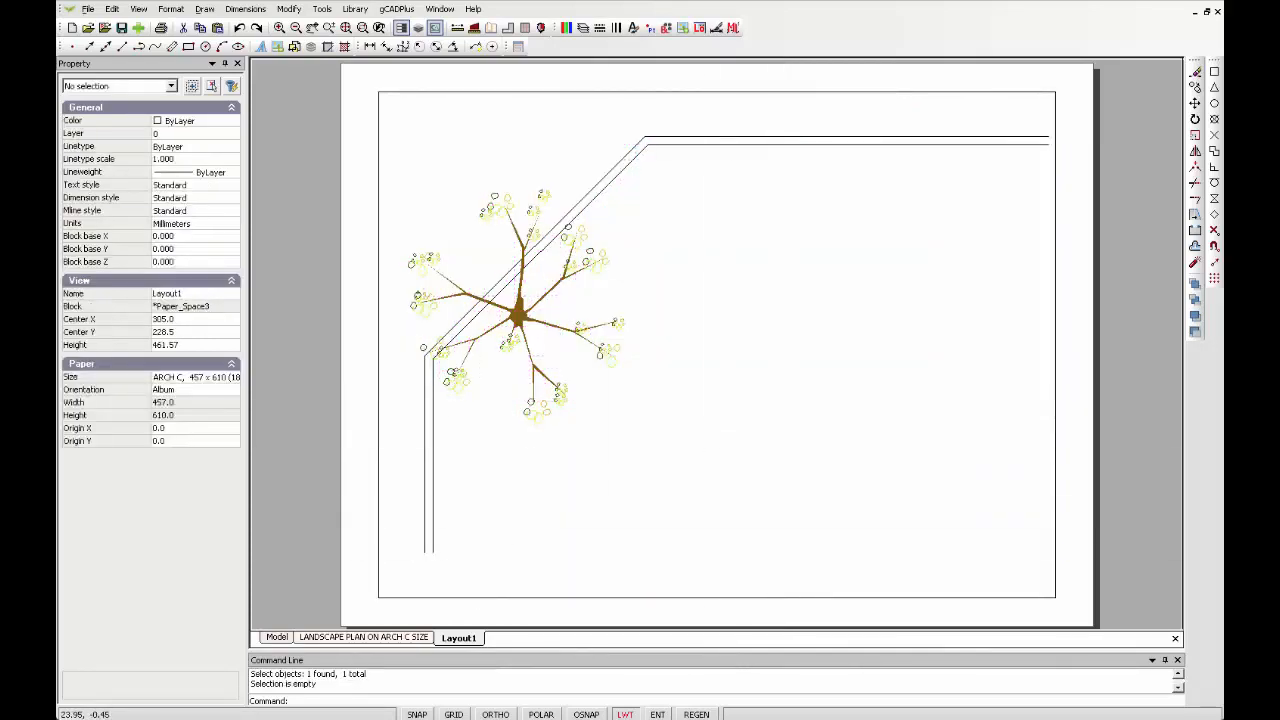
{"action": "left_click", "coordinate": [277, 637]}
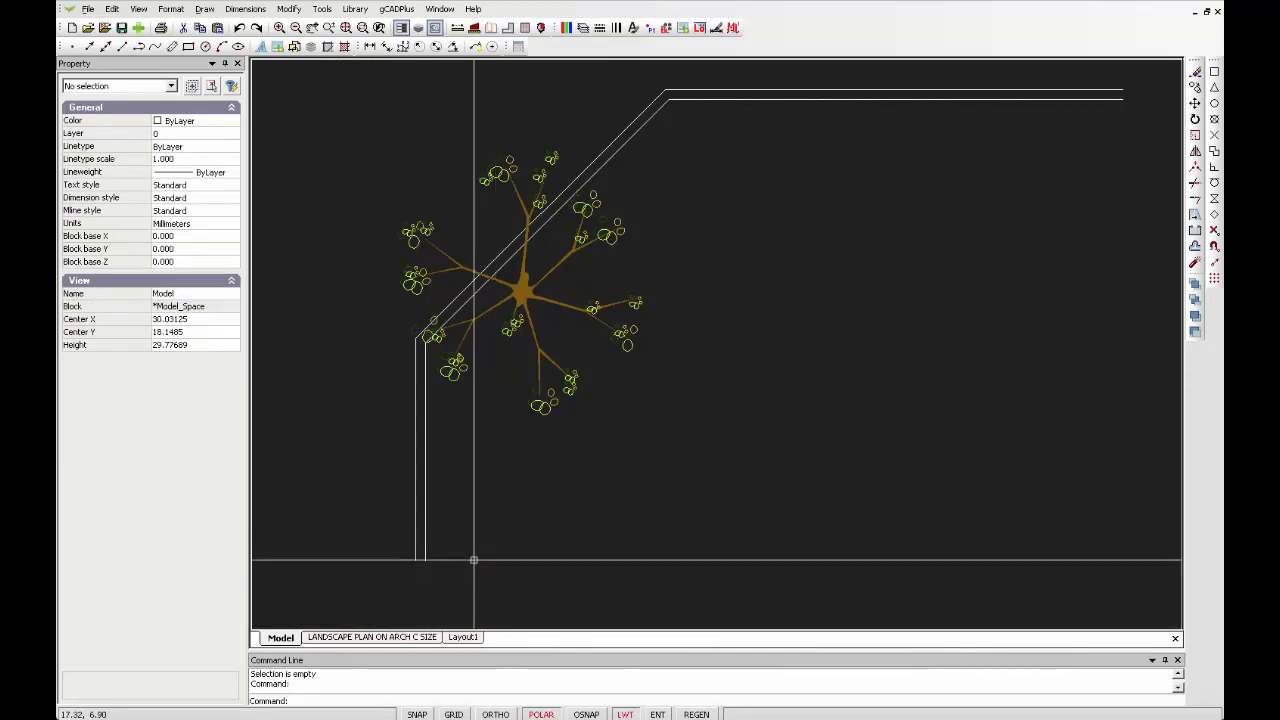
{"action": "left_click", "coordinate": [465, 637]}
{"action": "key", "text": "F10"}
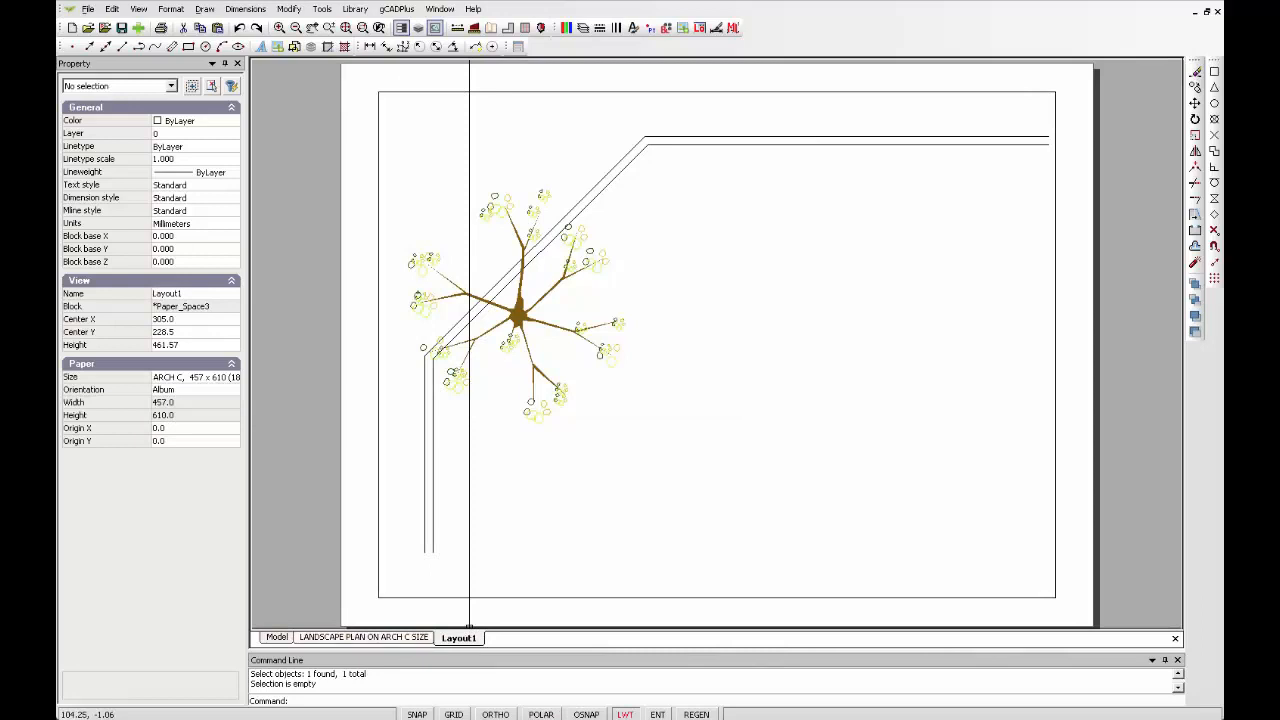
Open the LANDSCAPE PLAN ON ARCH C SIZE layout and inspect its title block
{"action": "left_click", "coordinate": [363, 637]}
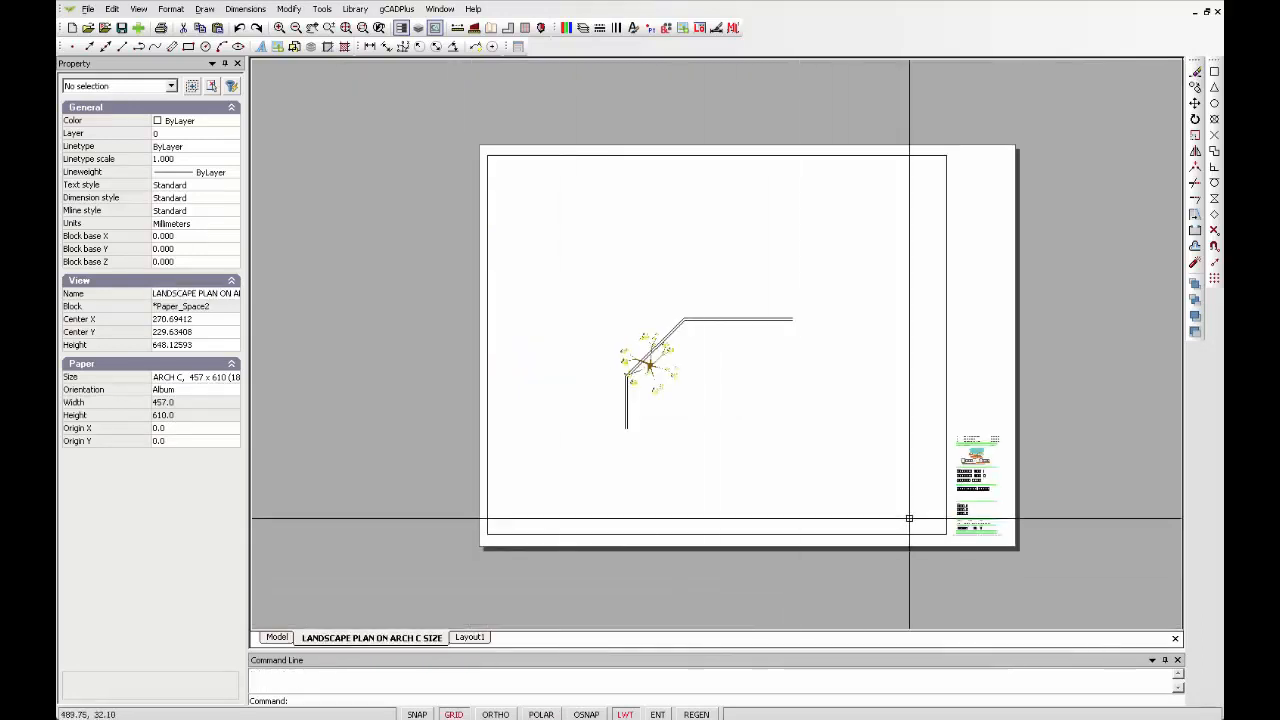
{"action": "scroll", "coordinate": [976, 486], "scroll_direction": "down", "scroll_amount": 4}
{"action": "scroll", "coordinate": [976, 486], "scroll_direction": "up", "scroll_amount": 4}
{"action": "scroll", "coordinate": [976, 486], "scroll_direction": "up", "scroll_amount": 4}
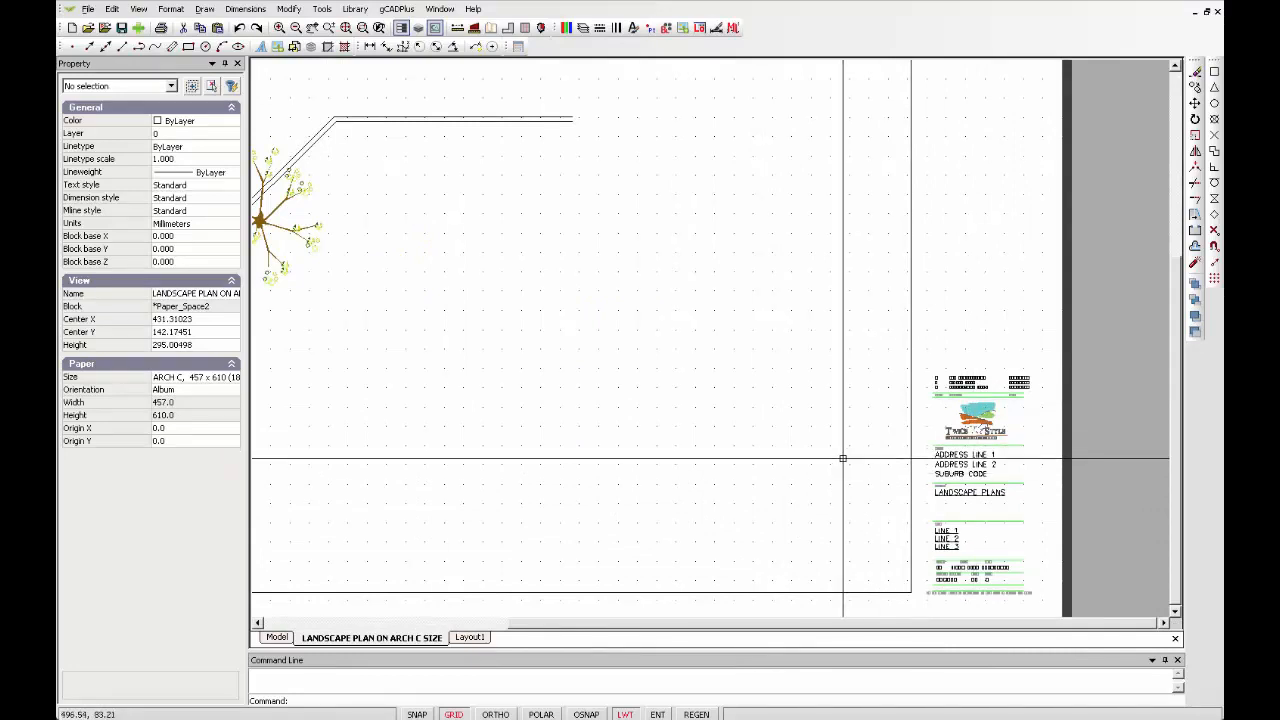
In model space, shrink the layout display frame closer around the plan and display it on the ARCH C layout
{"action": "scroll", "coordinate": [843, 458], "scroll_direction": "up", "scroll_amount": 2}
{"action": "scroll", "coordinate": [843, 458], "scroll_direction": "down", "scroll_amount": 5}
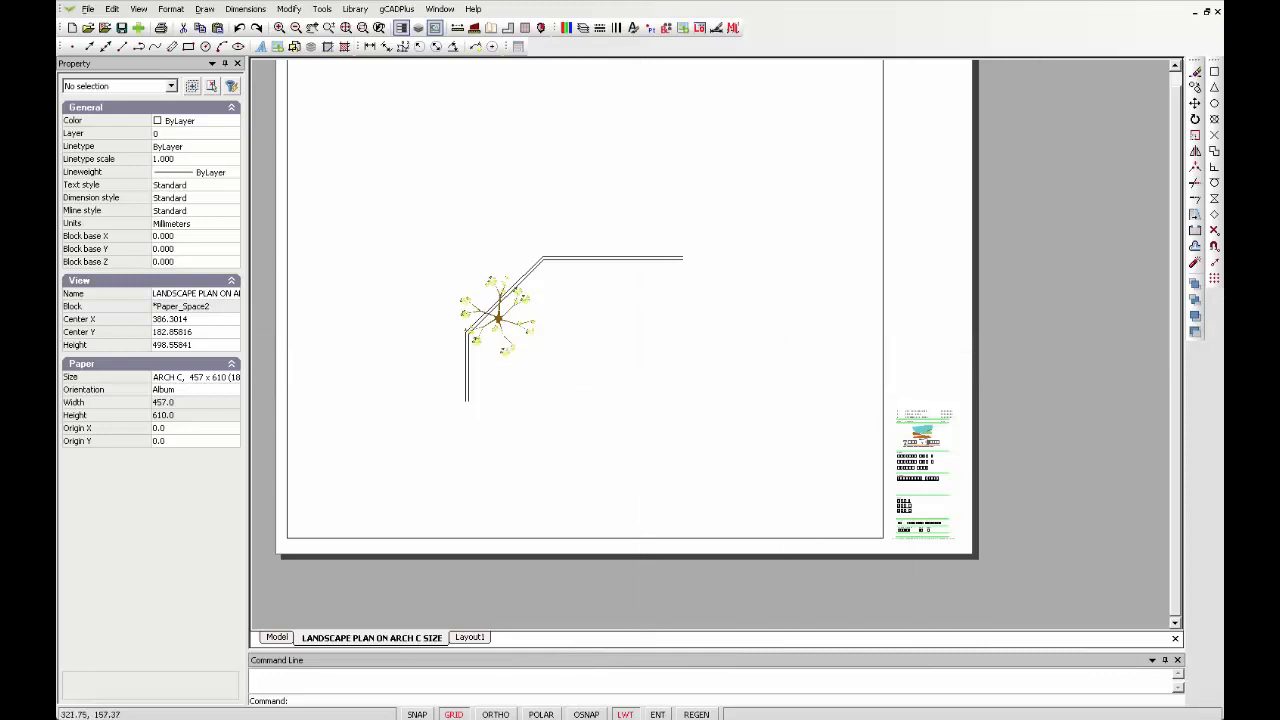
{"action": "left_click", "coordinate": [277, 637]}
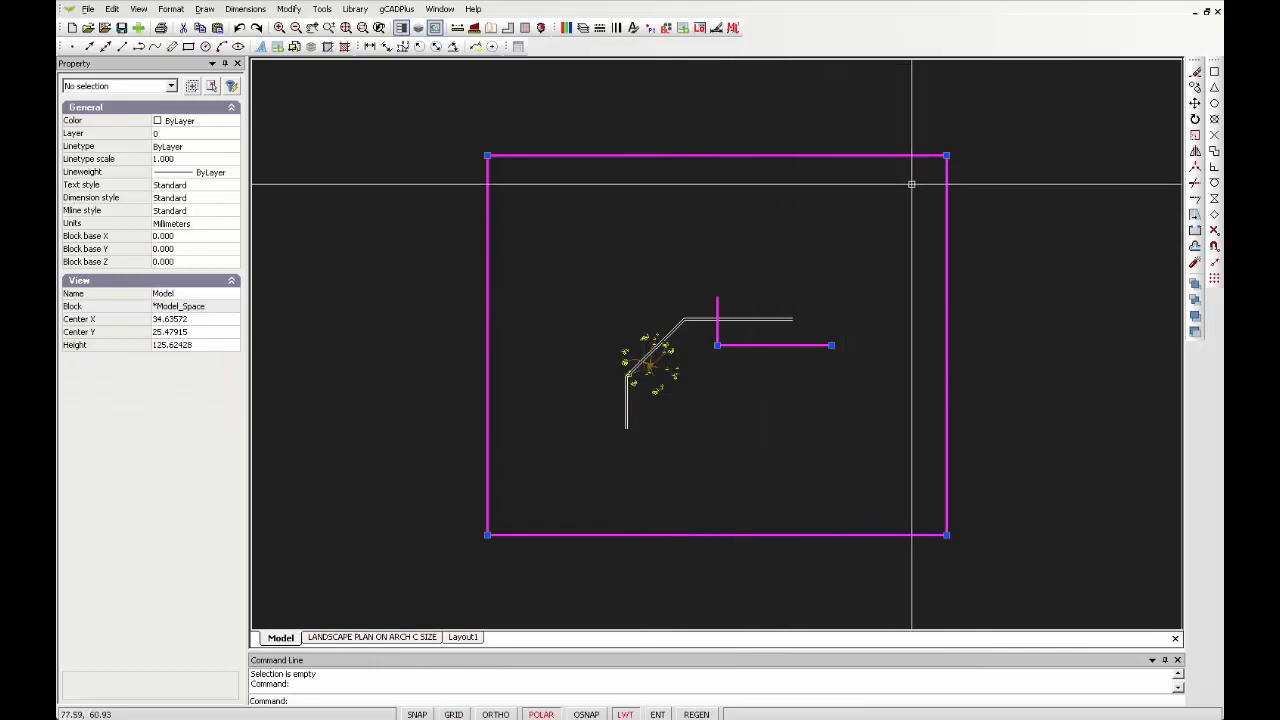
{"action": "left_click", "coordinate": [946, 156]}
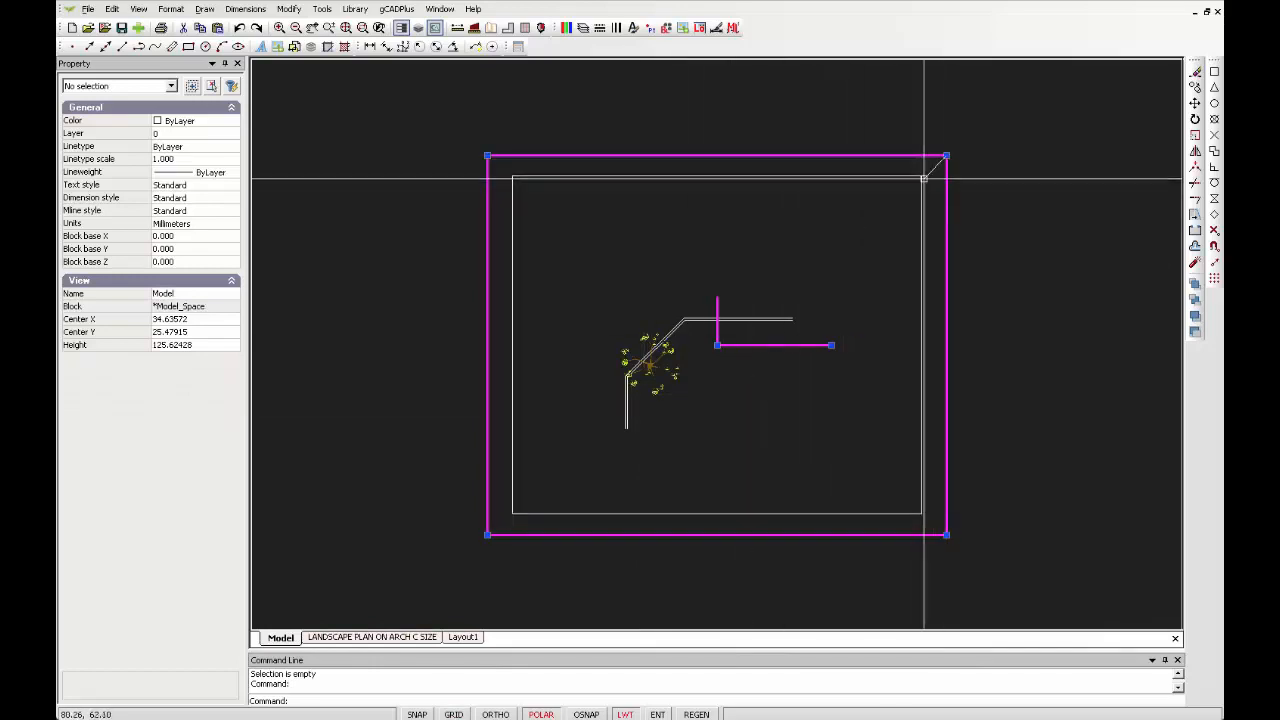
{"action": "left_click", "coordinate": [871, 217]}
{"action": "right_click", "coordinate": [742, 268]}
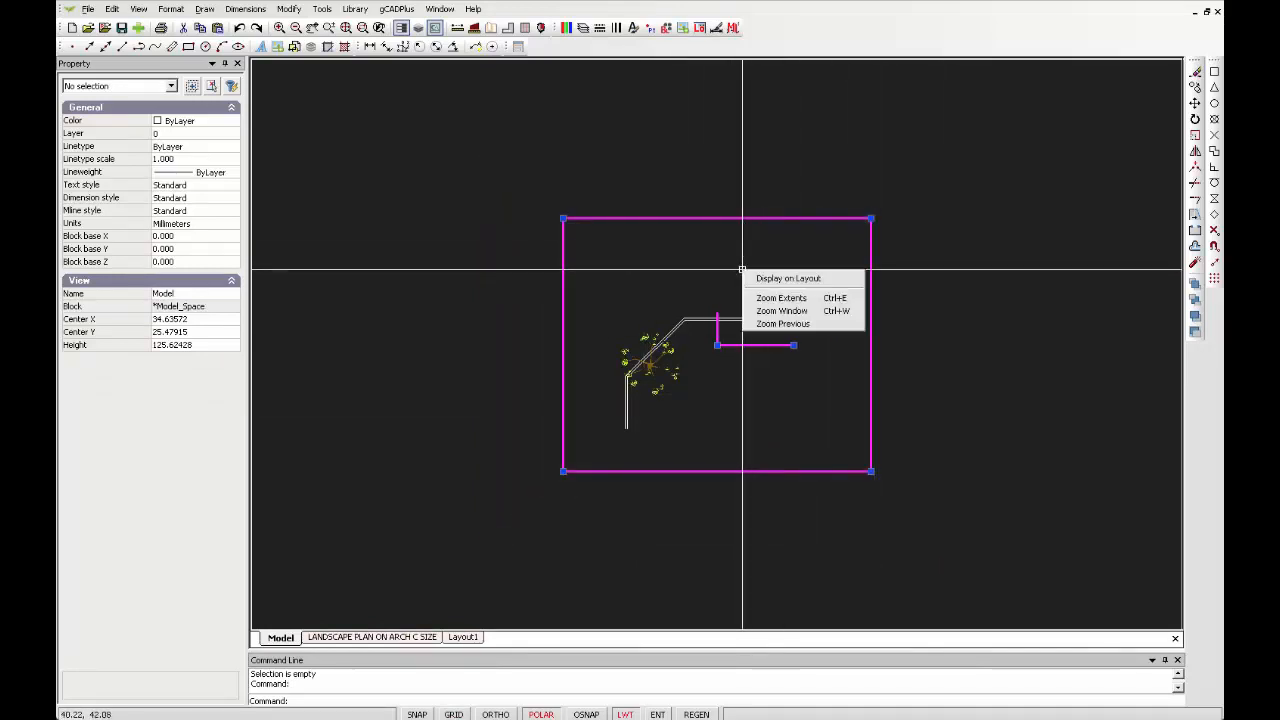
{"action": "left_click", "coordinate": [750, 278]}
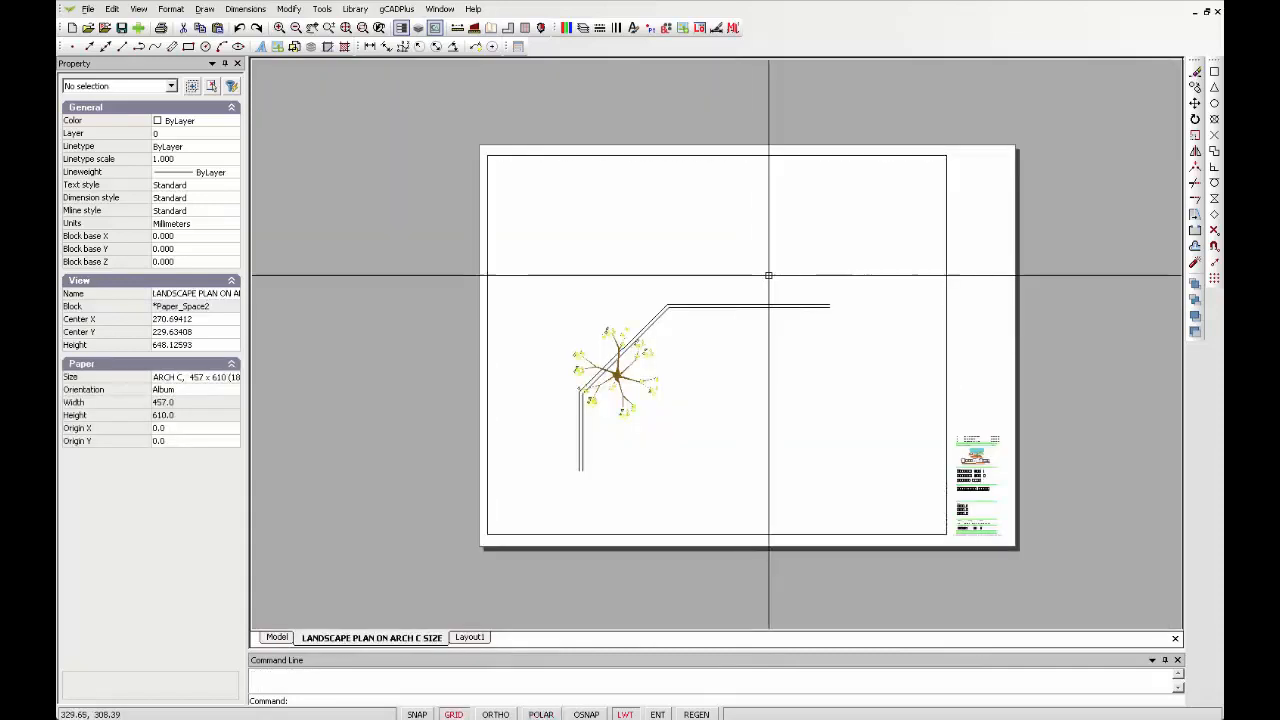
Copy the plant symbol twice, placing one copy below it and another at the upper-right corner of the border
{"action": "left_click", "coordinate": [769, 275]}
{"action": "left_click", "coordinate": [768, 275]}
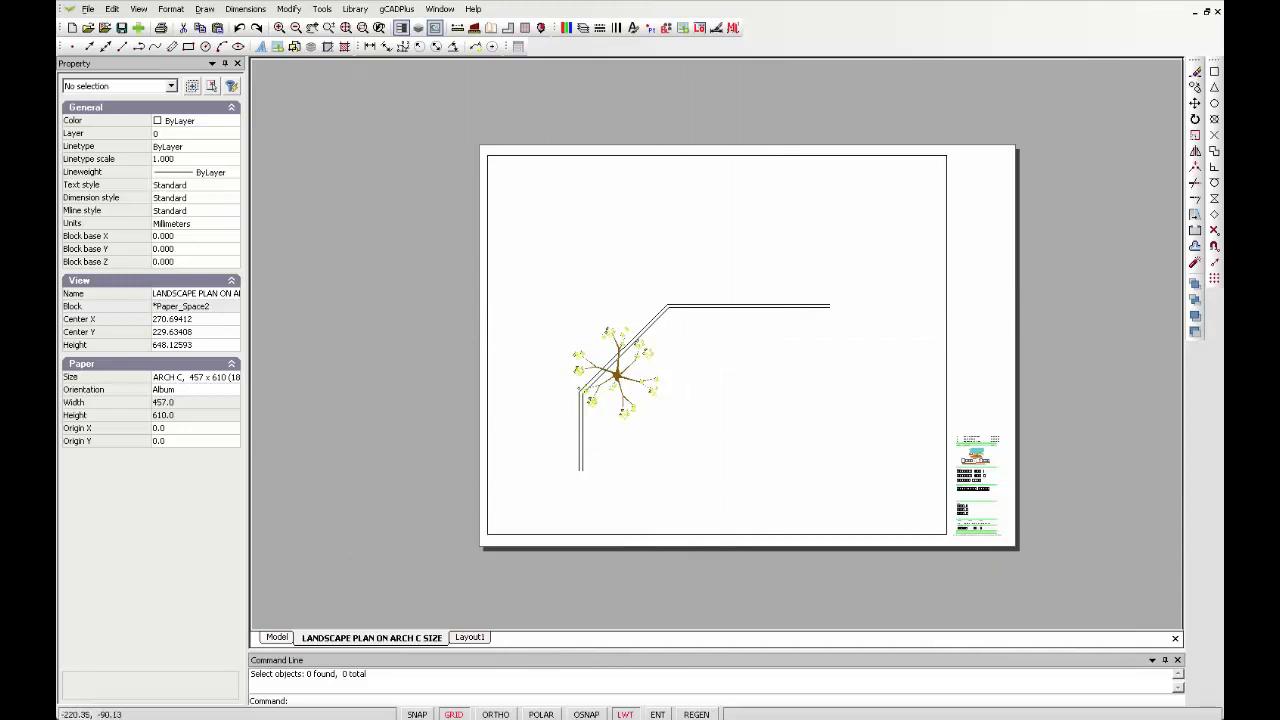
{"action": "left_click", "coordinate": [277, 637]}
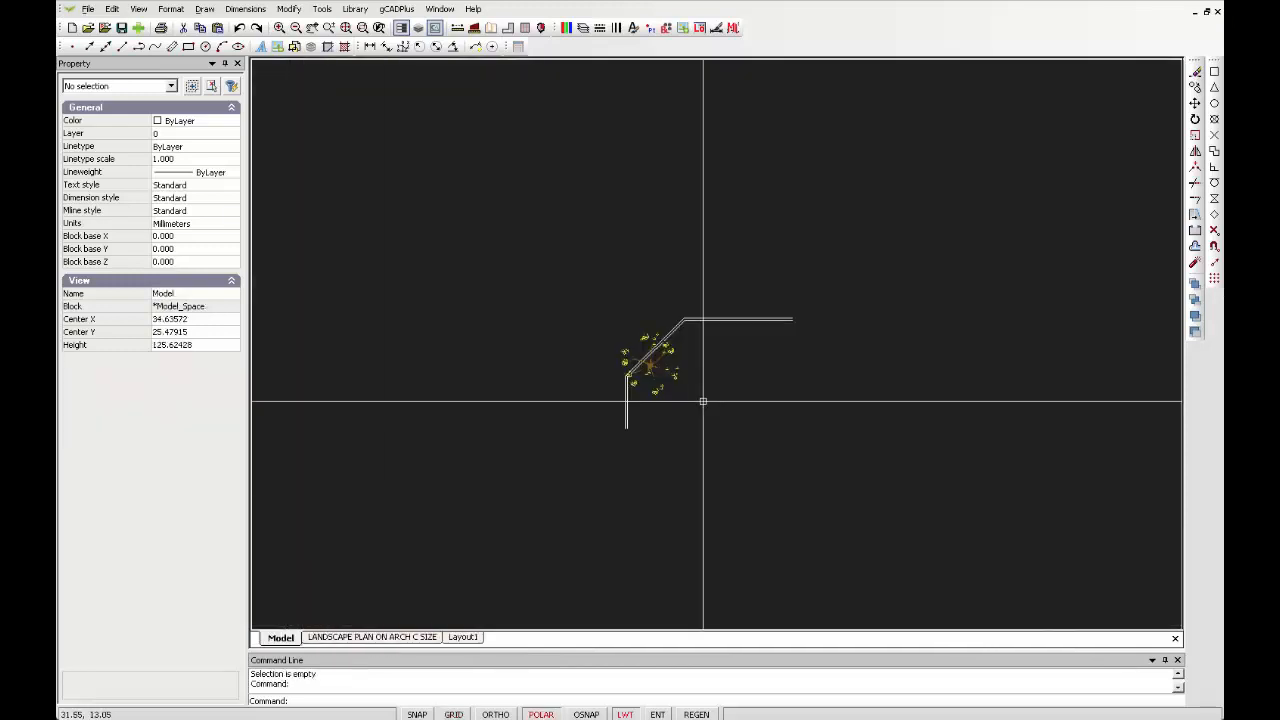
{"action": "scroll", "coordinate": [703, 401], "scroll_direction": "up", "scroll_amount": 3}
{"action": "scroll", "coordinate": [703, 401], "scroll_direction": "up", "scroll_amount": 2}
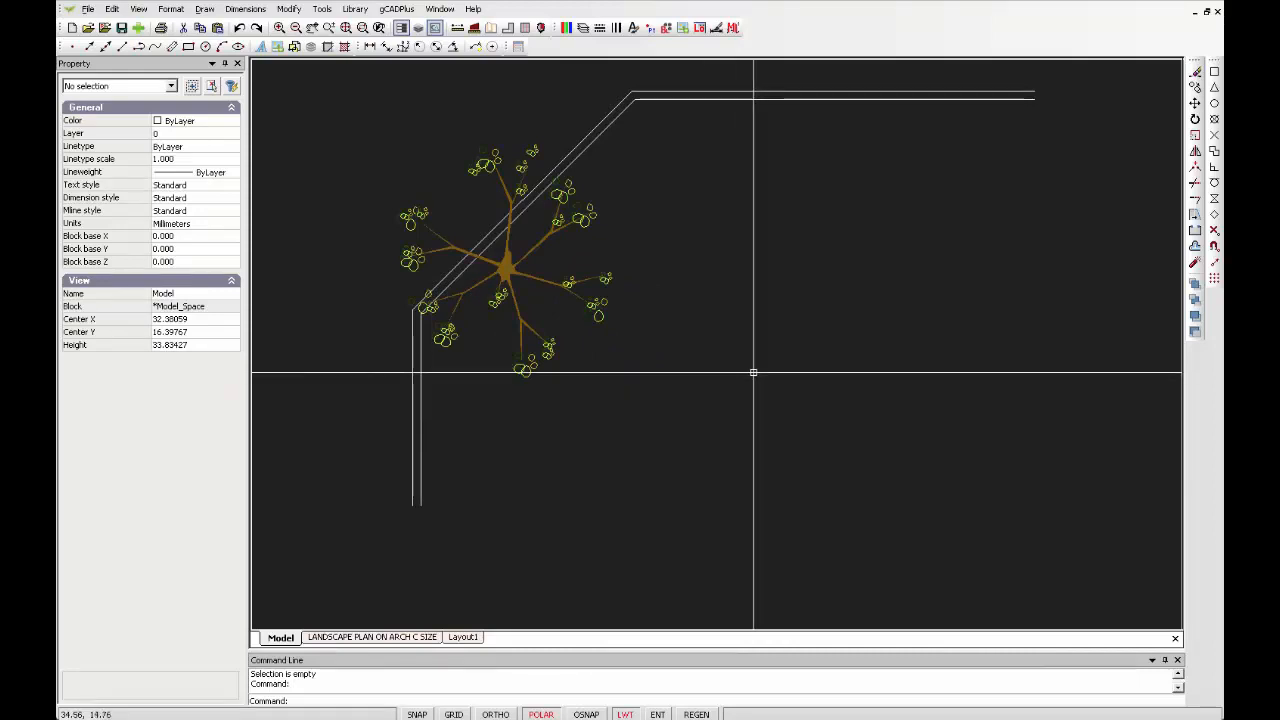
{"action": "left_click", "coordinate": [509, 273]}
{"action": "right_click", "coordinate": [509, 273]}
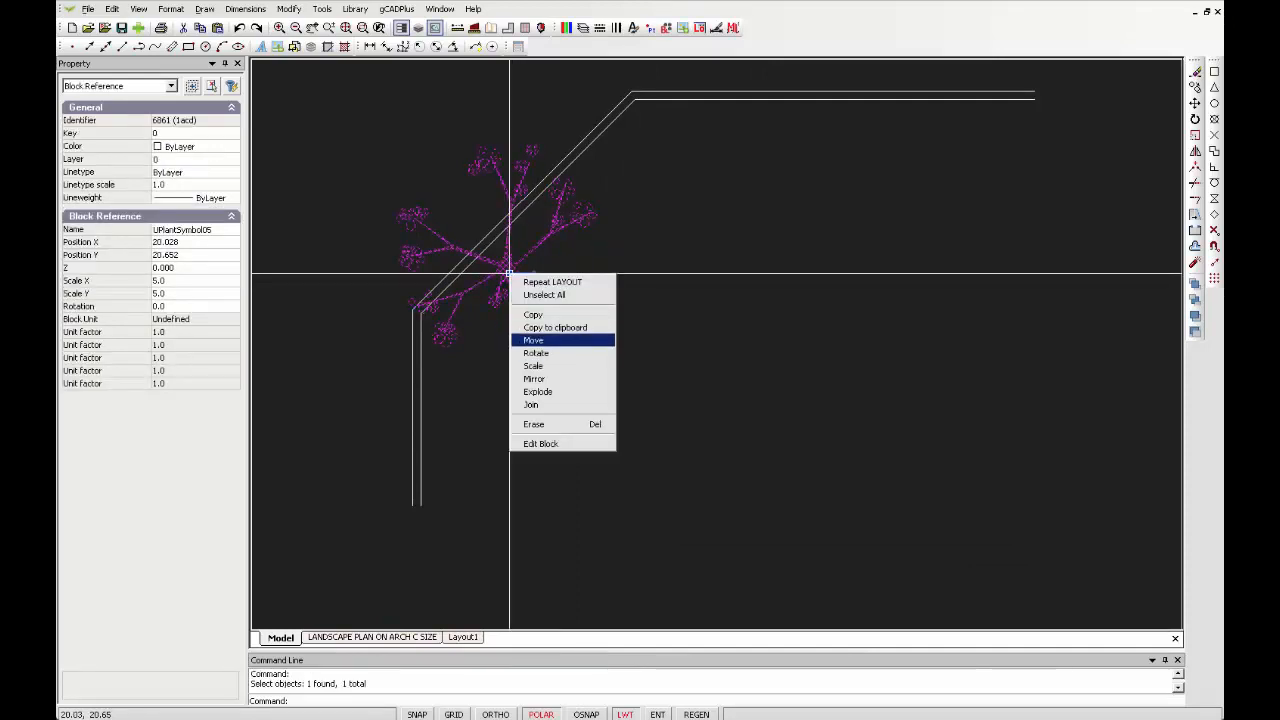
{"action": "left_click", "coordinate": [533, 314]}
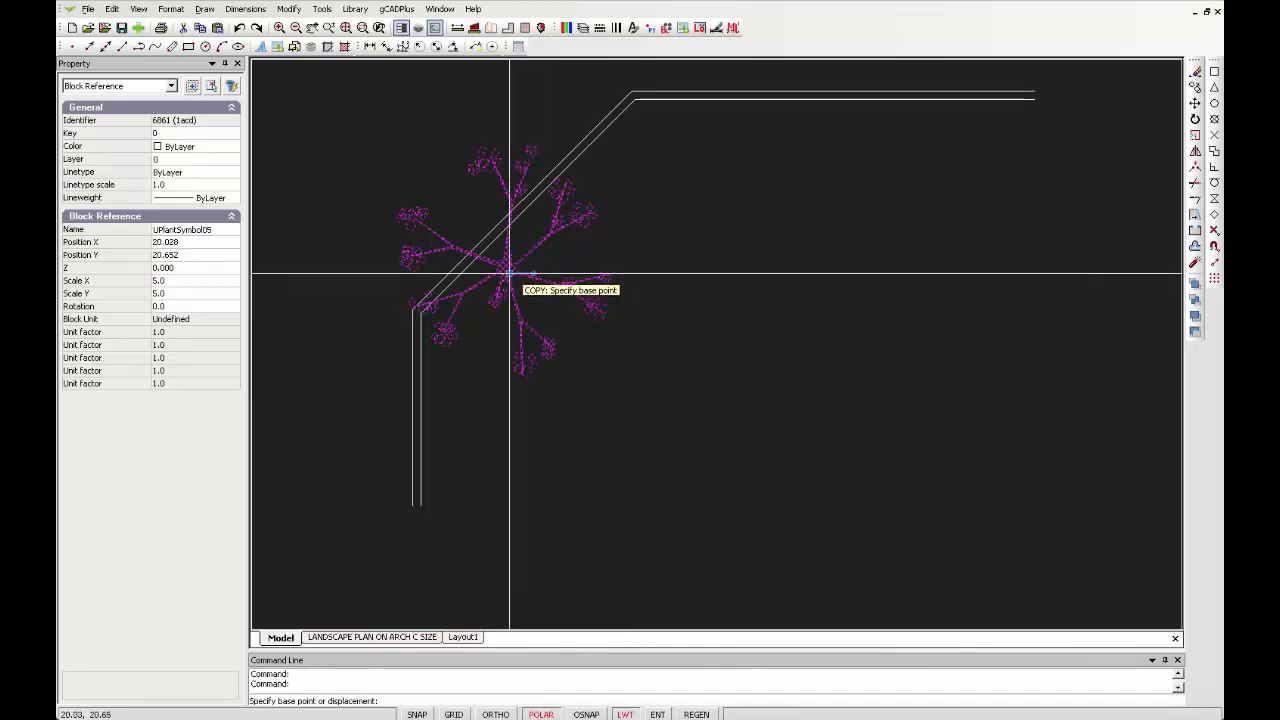
{"action": "left_click", "coordinate": [509, 272]}
{"action": "left_click", "coordinate": [538, 428]}
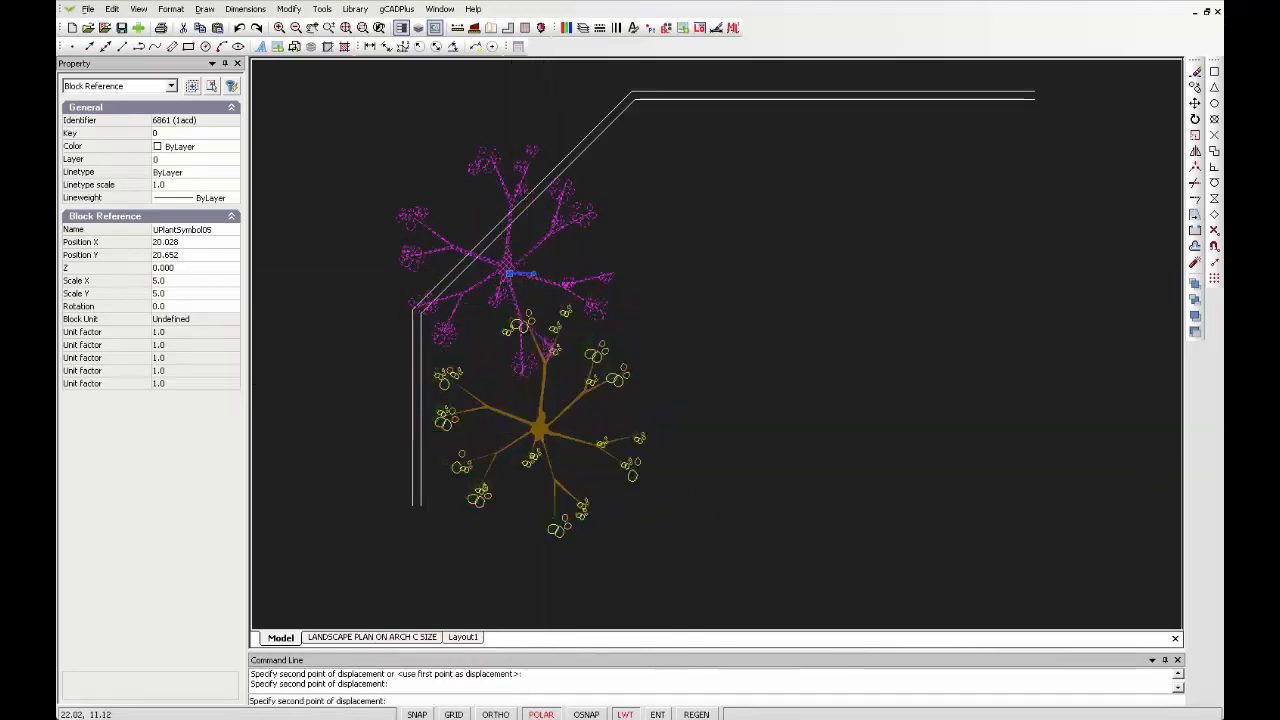
{"action": "left_click", "coordinate": [665, 128]}
{"action": "right_click", "coordinate": [665, 128]}
{"action": "left_click", "coordinate": [682, 135]}
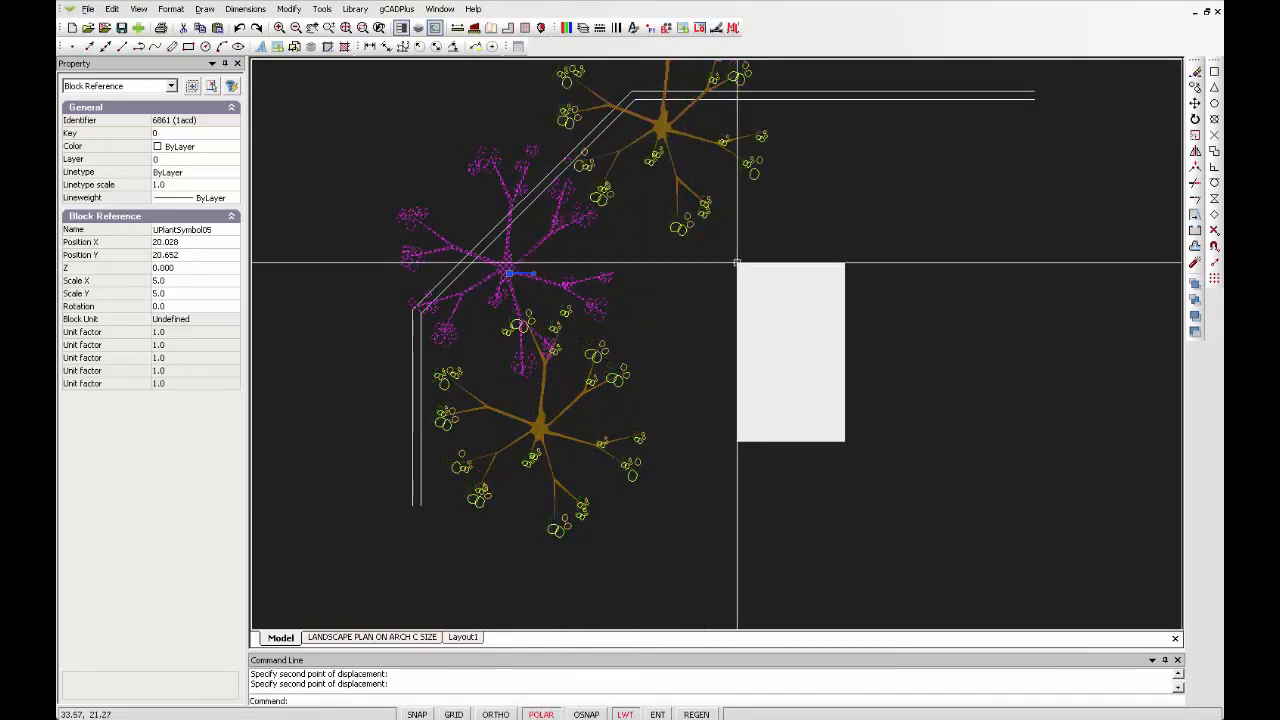
{"action": "left_click", "coordinate": [765, 283]}
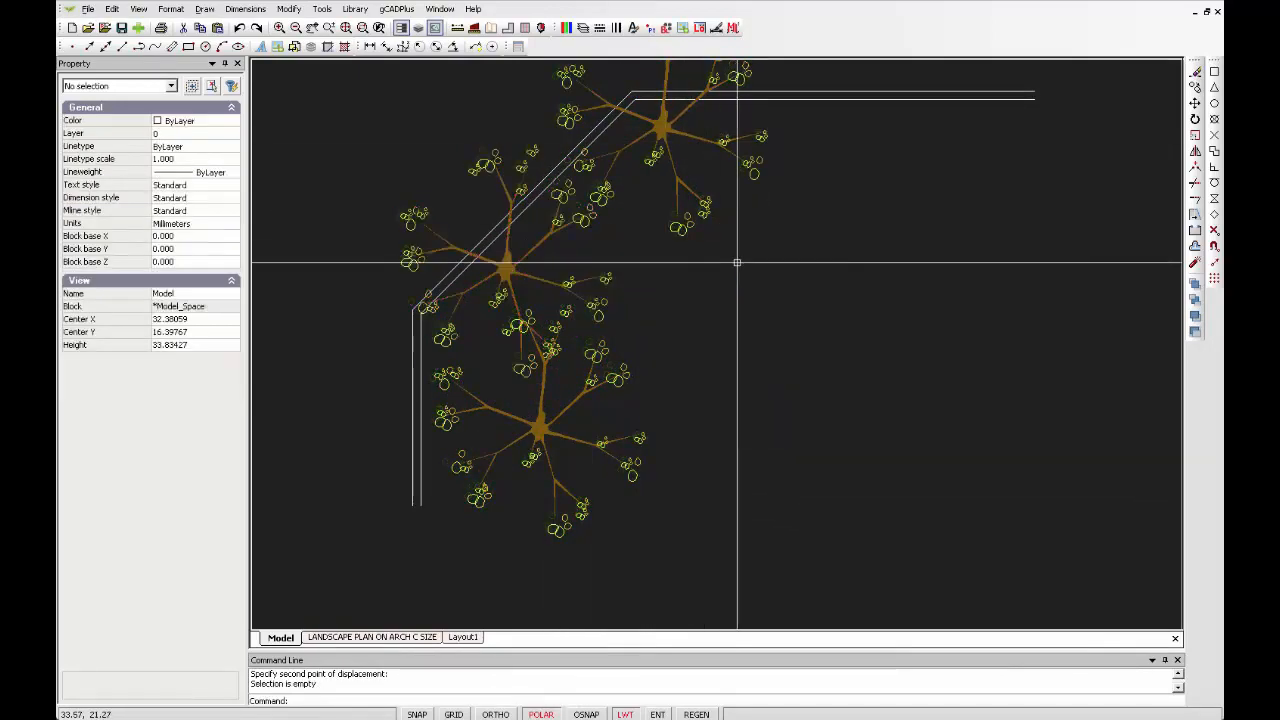
Rotate the lower plant copy about 22 degrees and set its X and Y scale to 3
{"action": "left_click", "coordinate": [551, 431]}
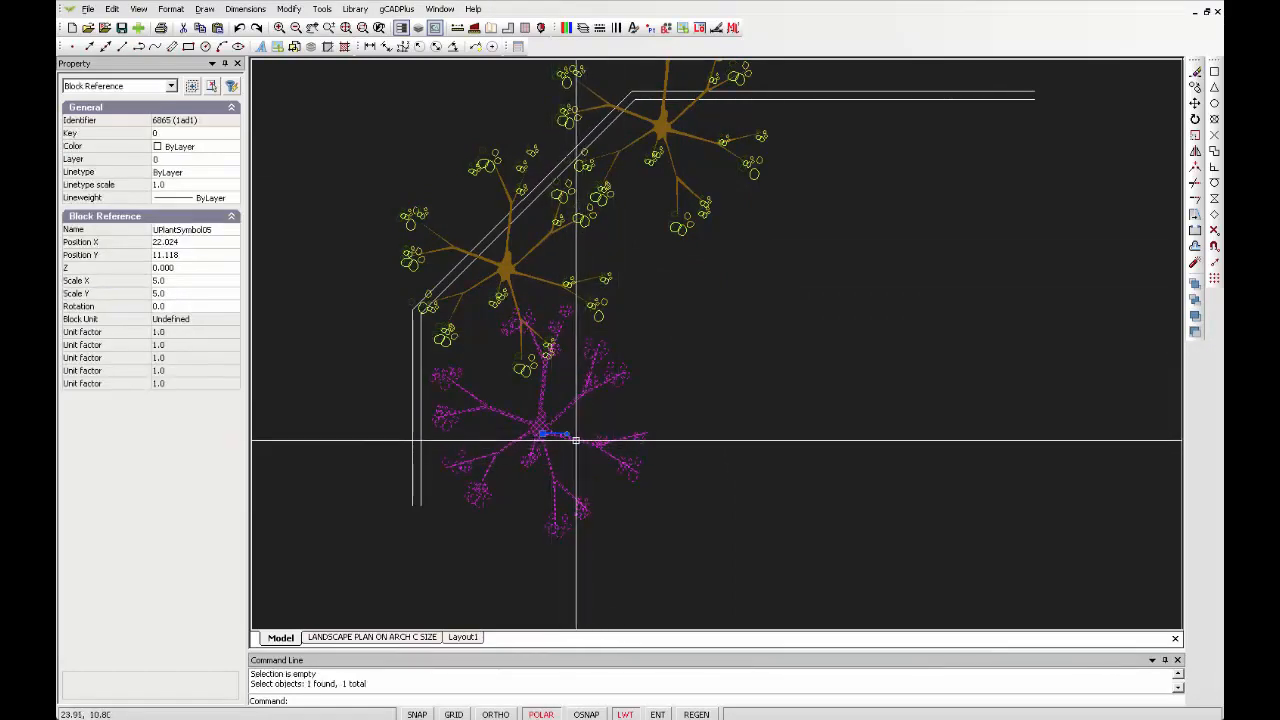
{"action": "left_click_drag", "start_coordinate": [567, 434], "coordinate": [571, 422]}
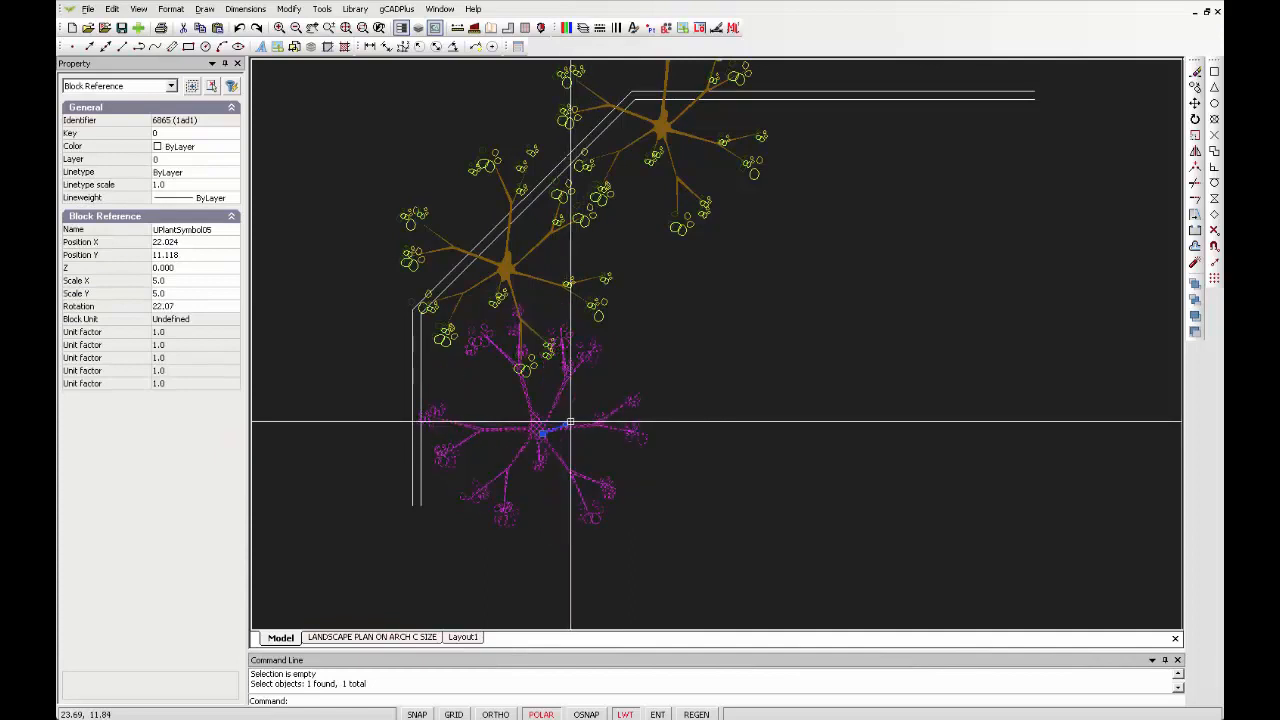
{"action": "left_click", "coordinate": [195, 280]}
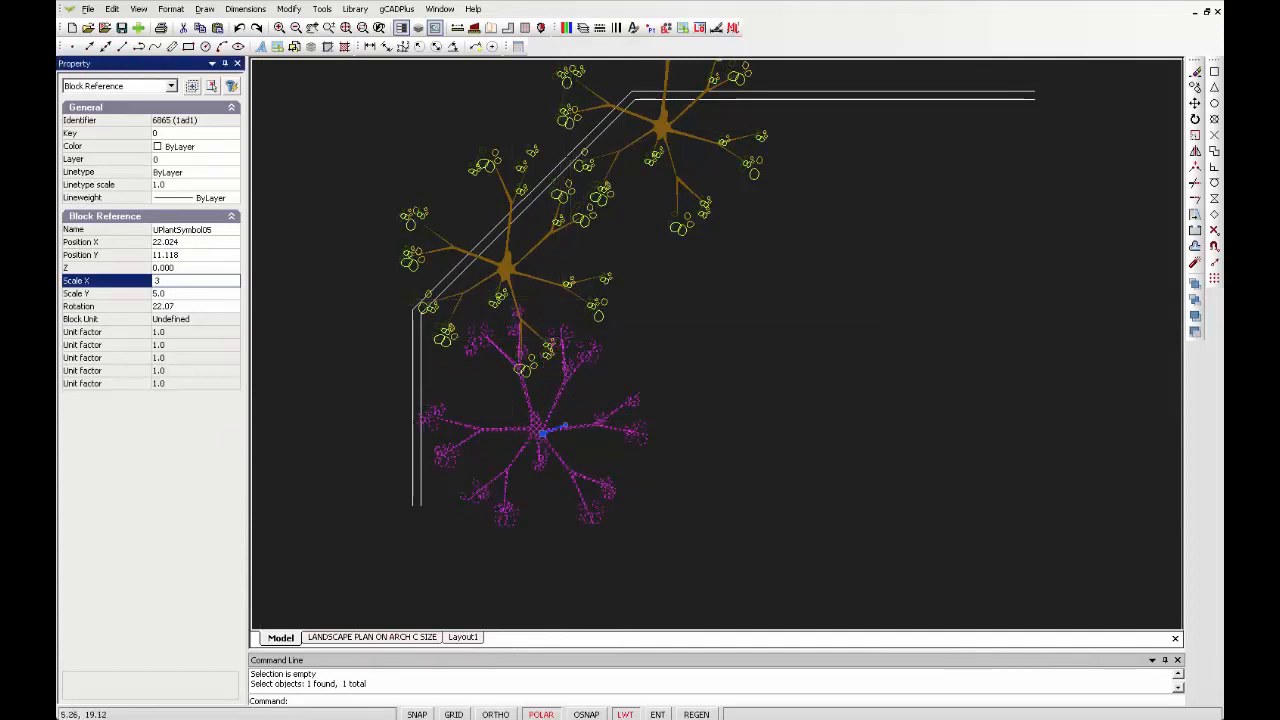
{"action": "key", "text": "Return"}
{"action": "left_click", "coordinate": [195, 293]}
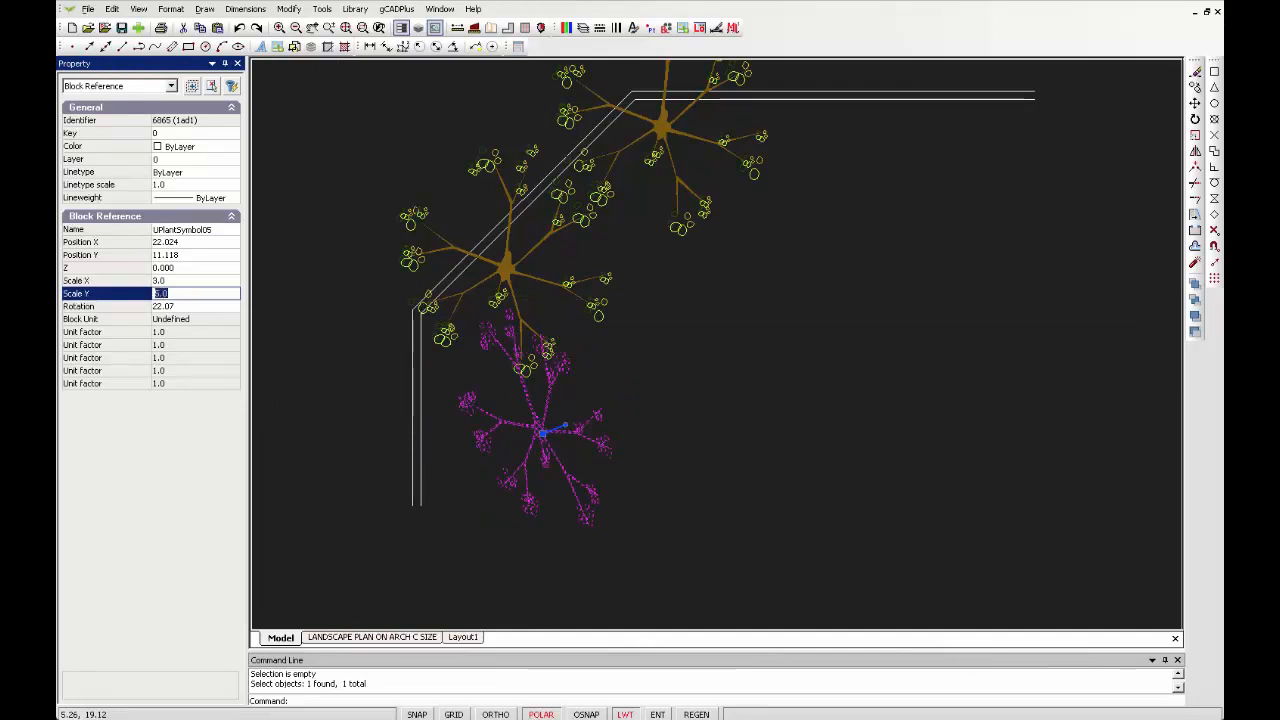
{"action": "key", "text": "Return"}
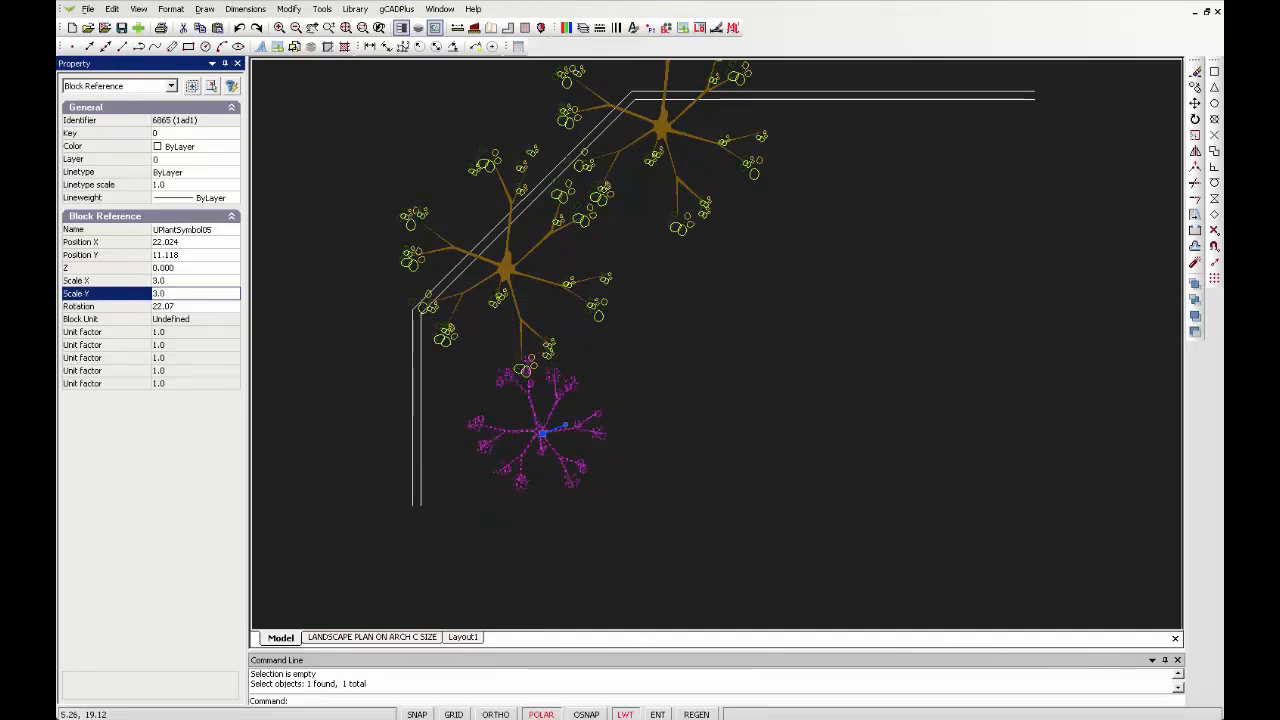
{"action": "key", "text": "Escape"}
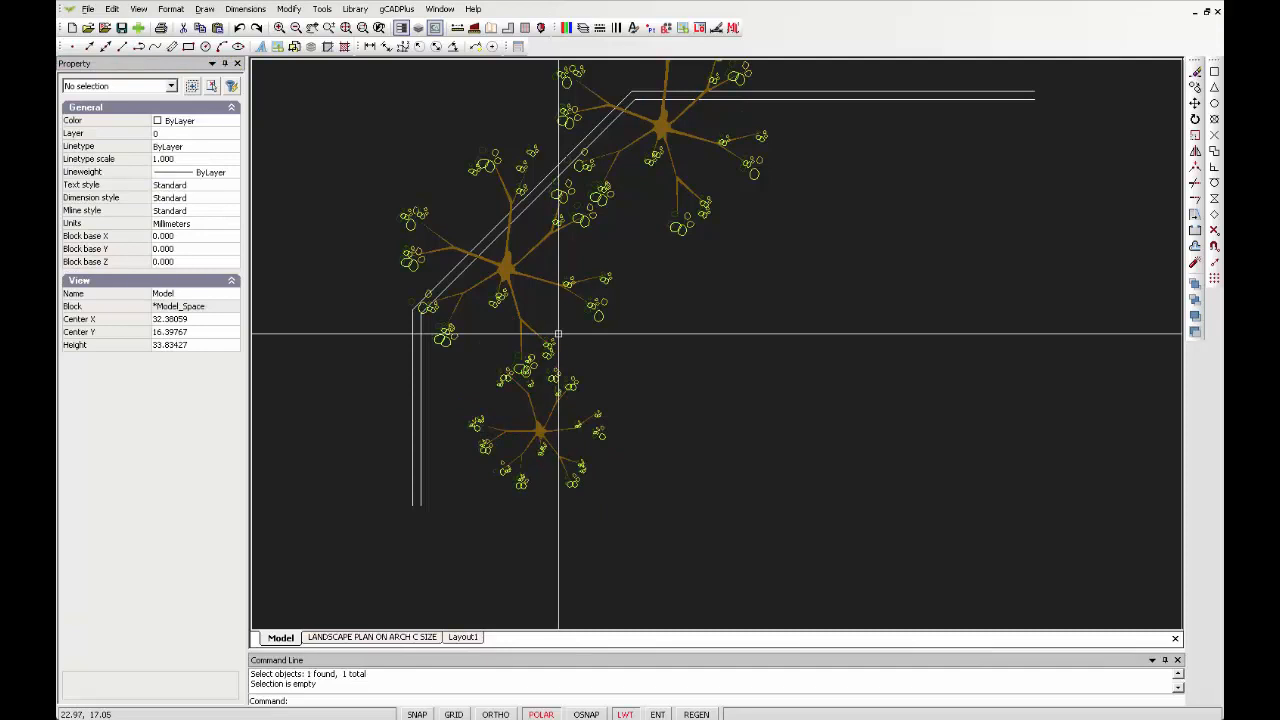
Return to the ARCH C layout and inspect the viewport's properties
{"action": "scroll", "coordinate": [559, 334], "scroll_direction": "up", "scroll_amount": 1}
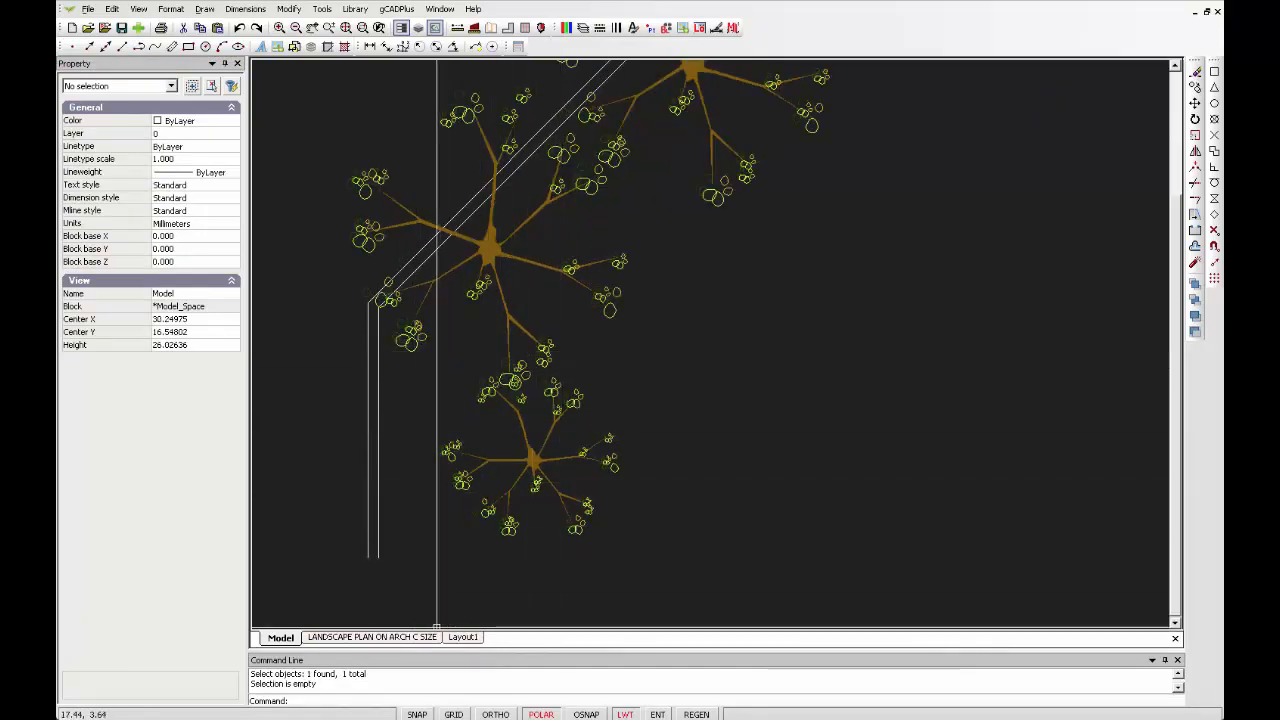
{"action": "left_click", "coordinate": [400, 637]}
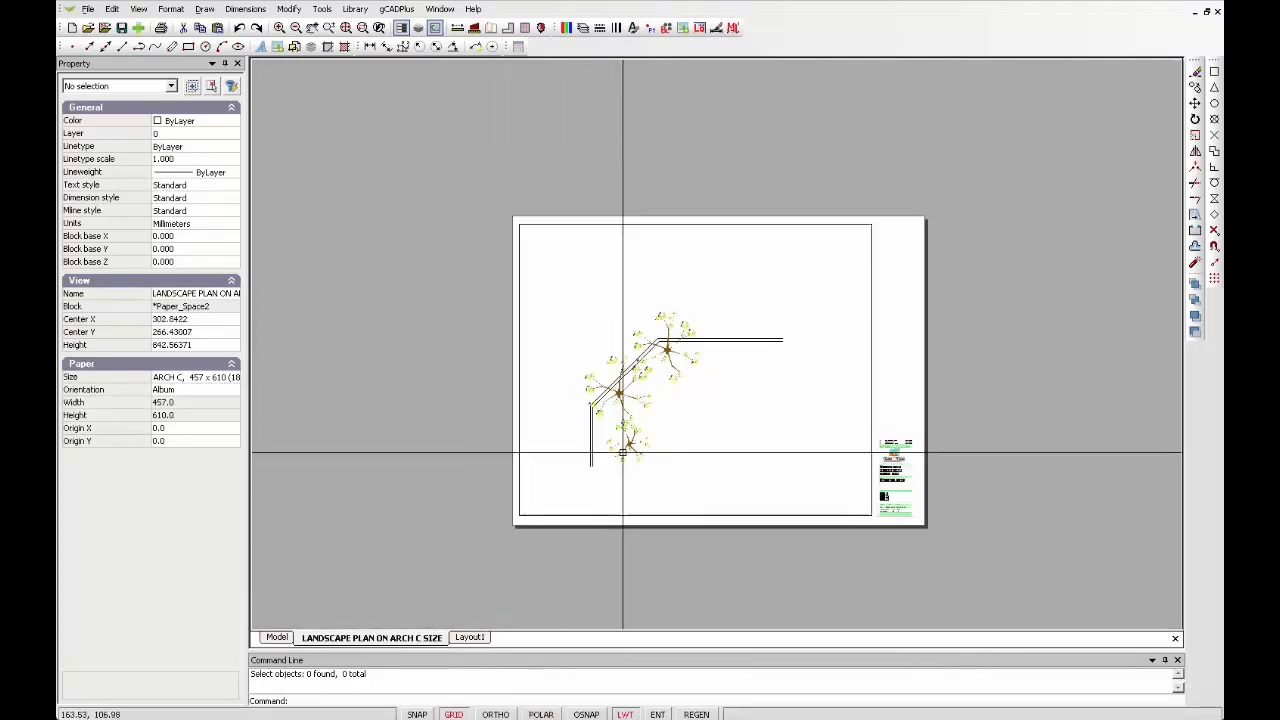
{"action": "scroll", "coordinate": [622, 453], "scroll_direction": "up", "scroll_amount": 2}
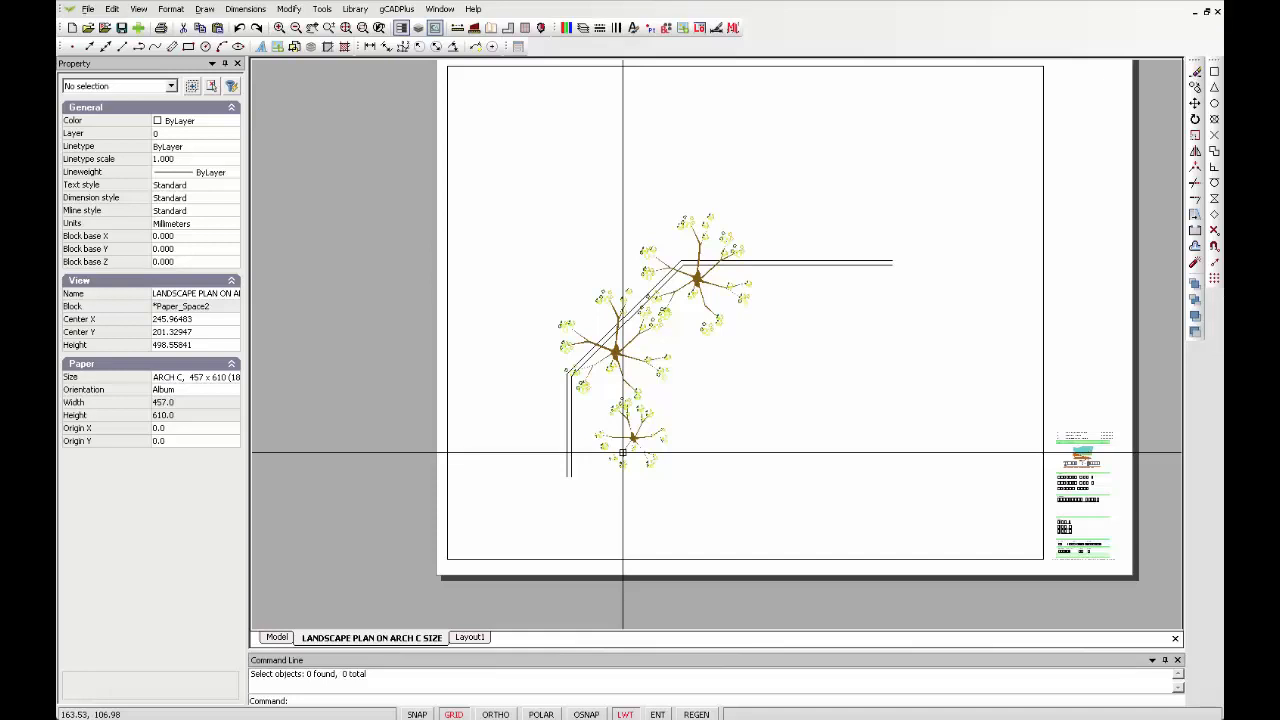
{"action": "left_click", "coordinate": [1043, 263]}
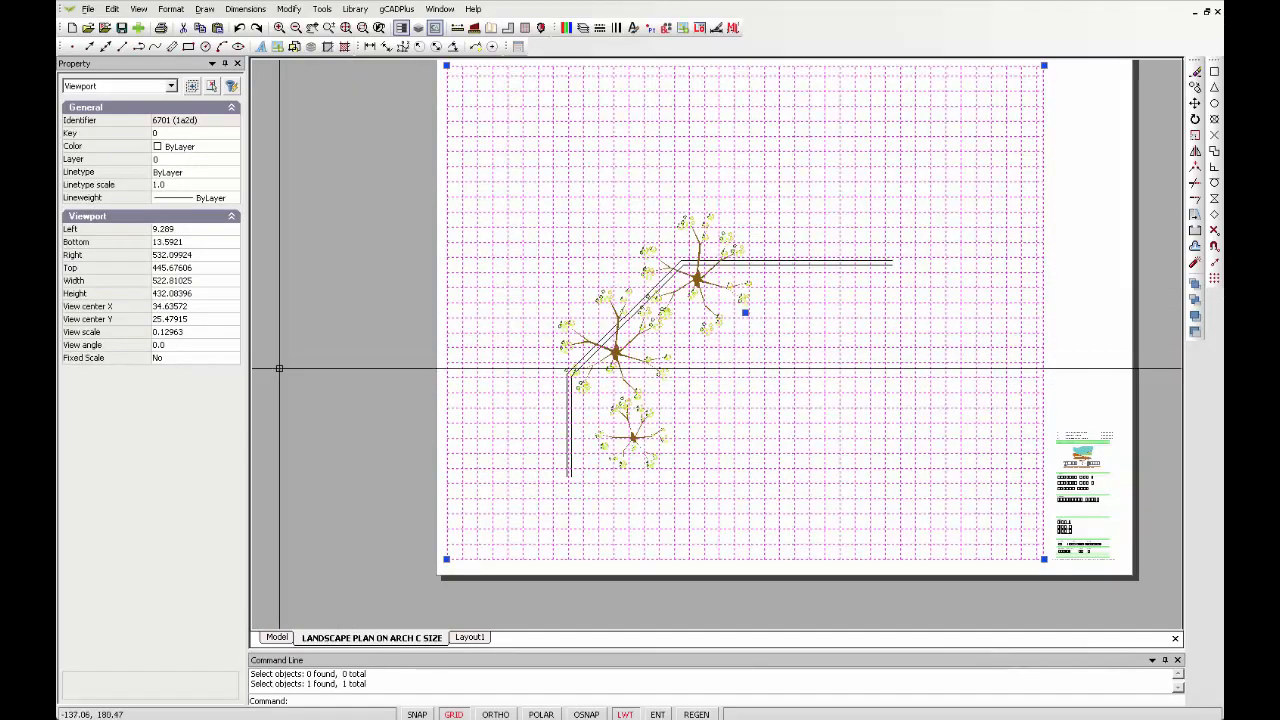
{"action": "key", "text": "Escape"}
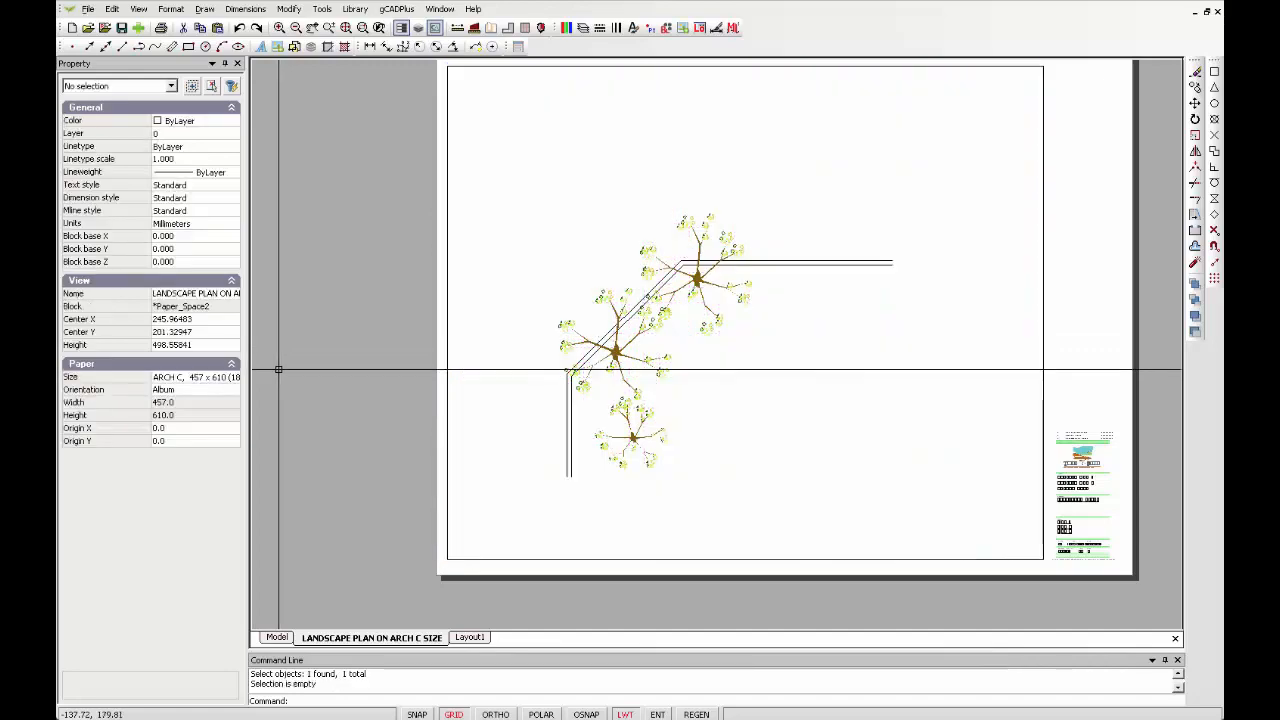